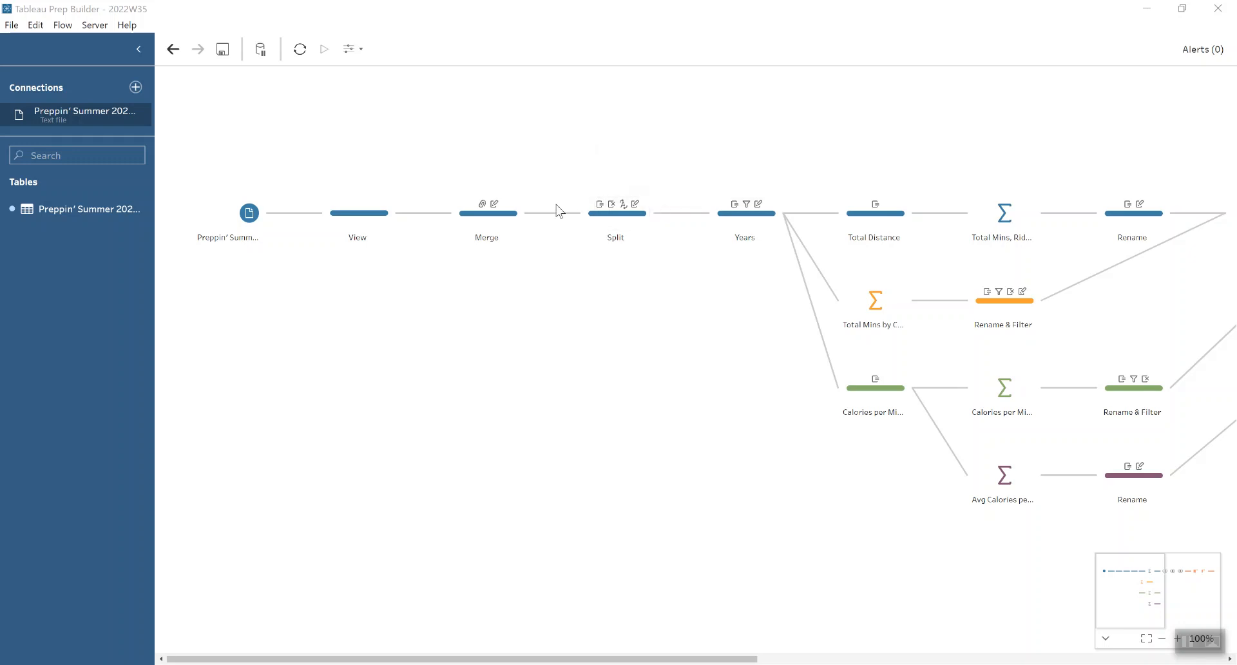
Step: Review the fields in the flow's View, Merge and Split steps in turn
click(351, 223)
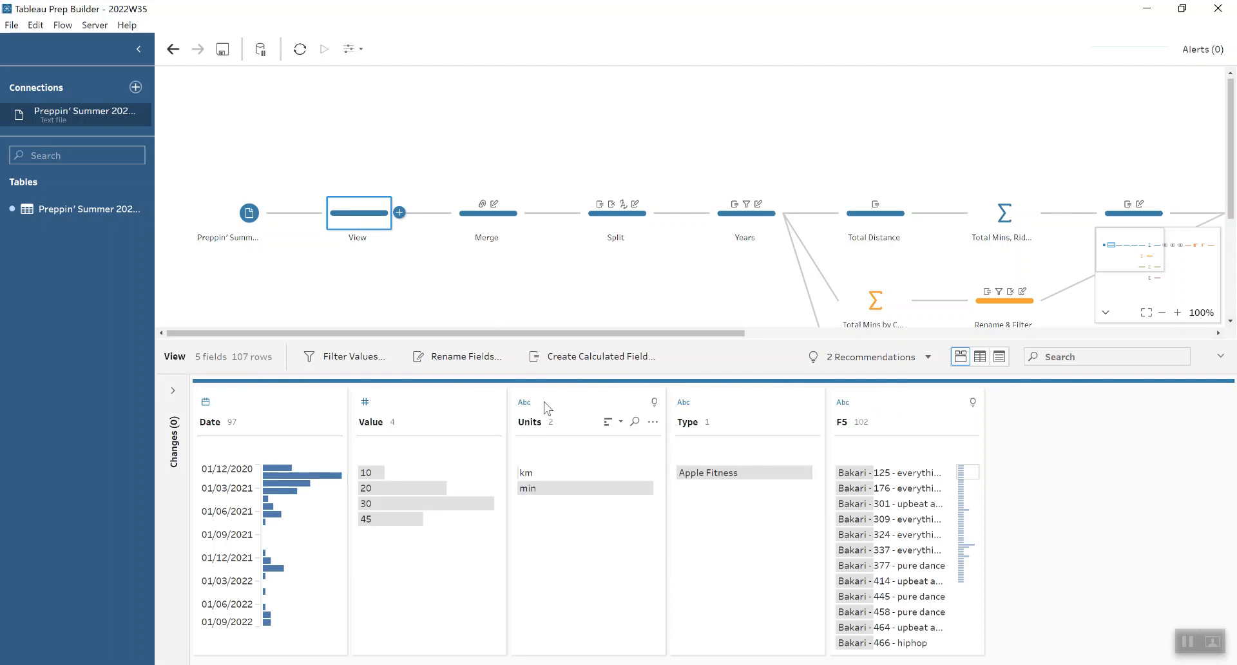
mouse_move(554, 479)
click(475, 230)
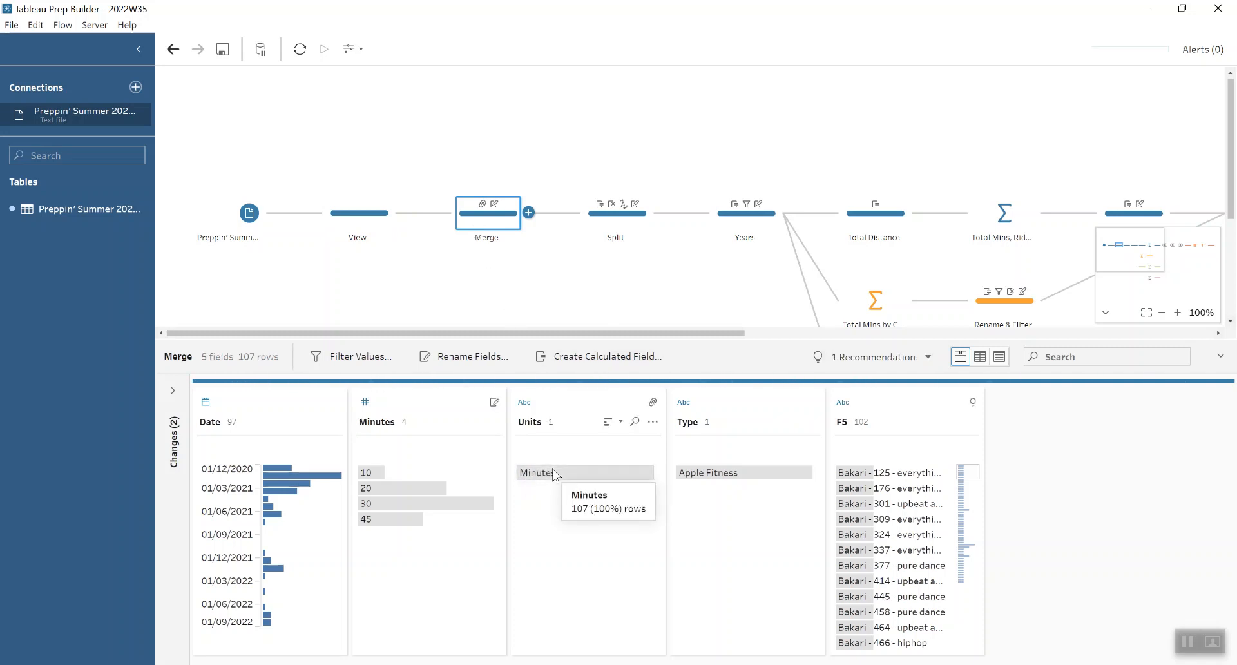
click(614, 217)
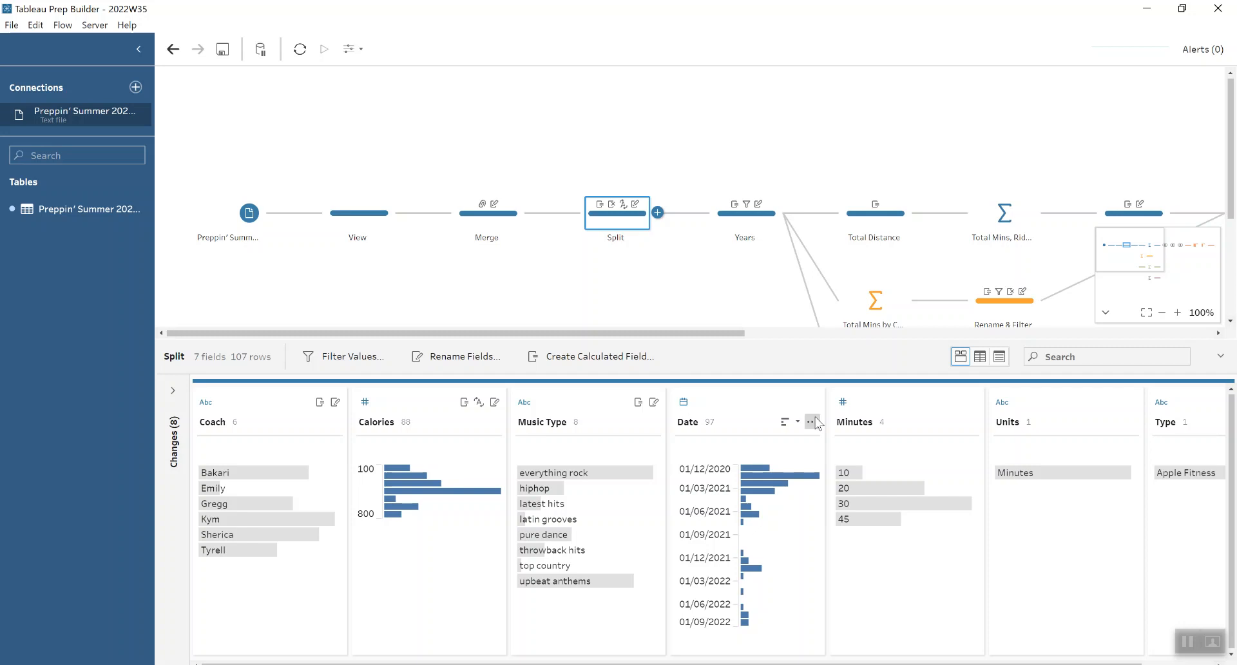
Step: View the date conversion options for the Split step's Date field and review the Years step
click(811, 422)
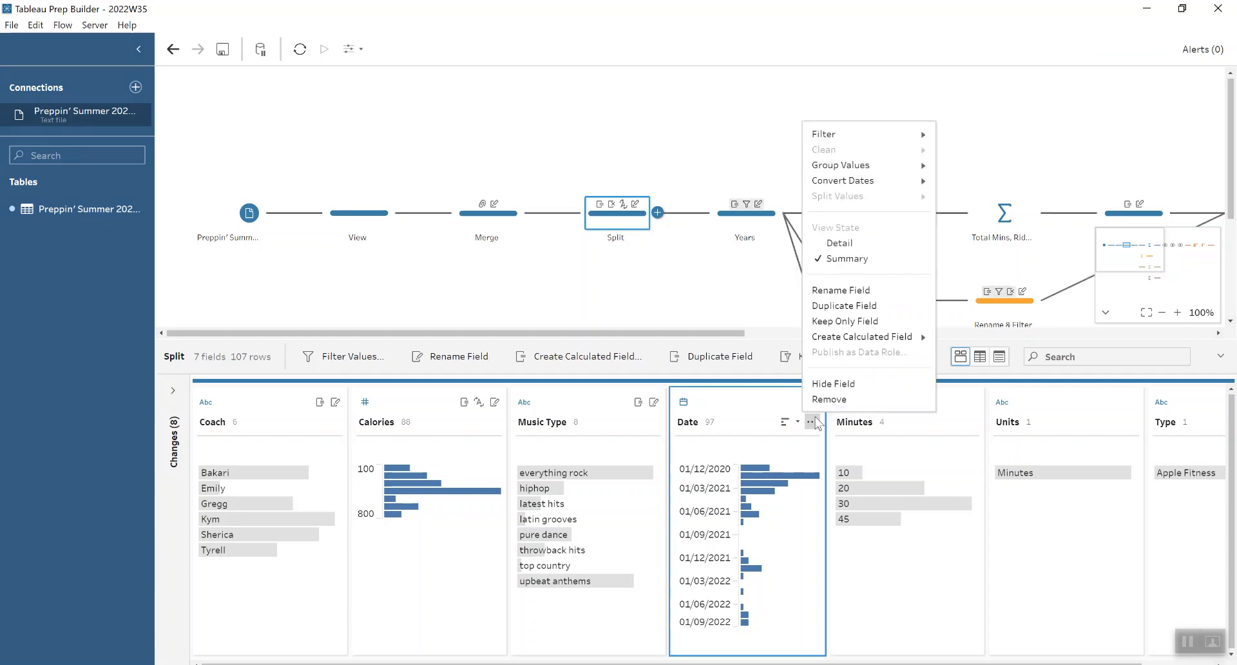
mouse_move(918, 183)
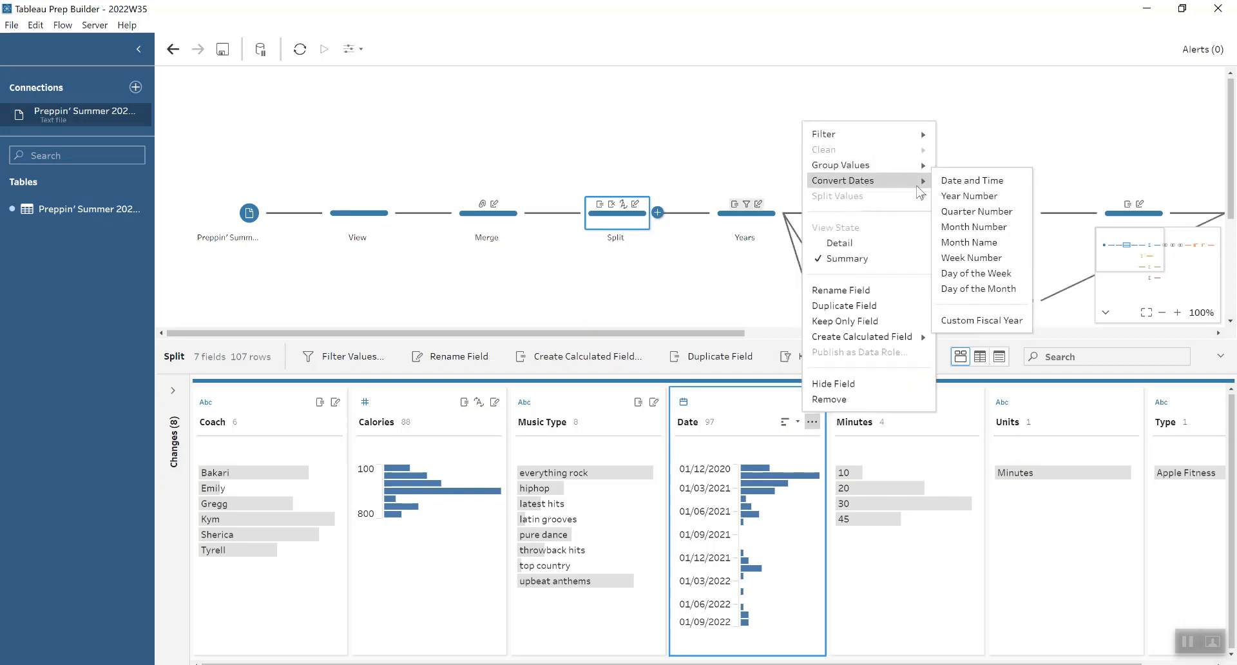
click(738, 334)
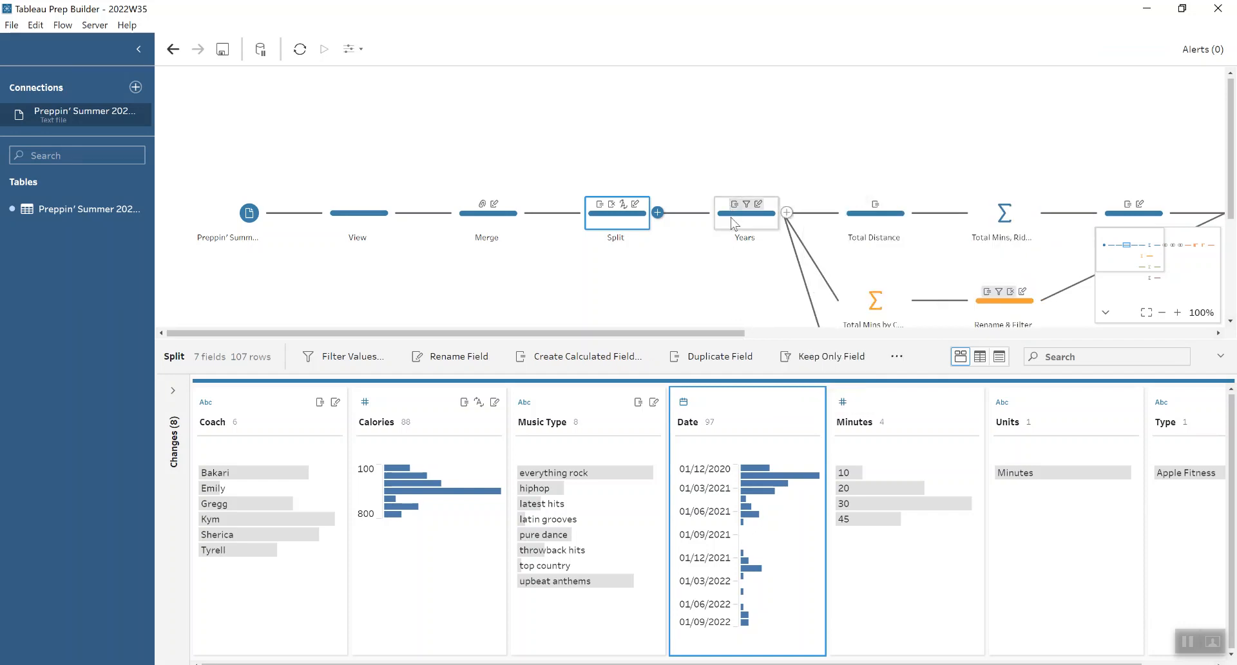
click(732, 220)
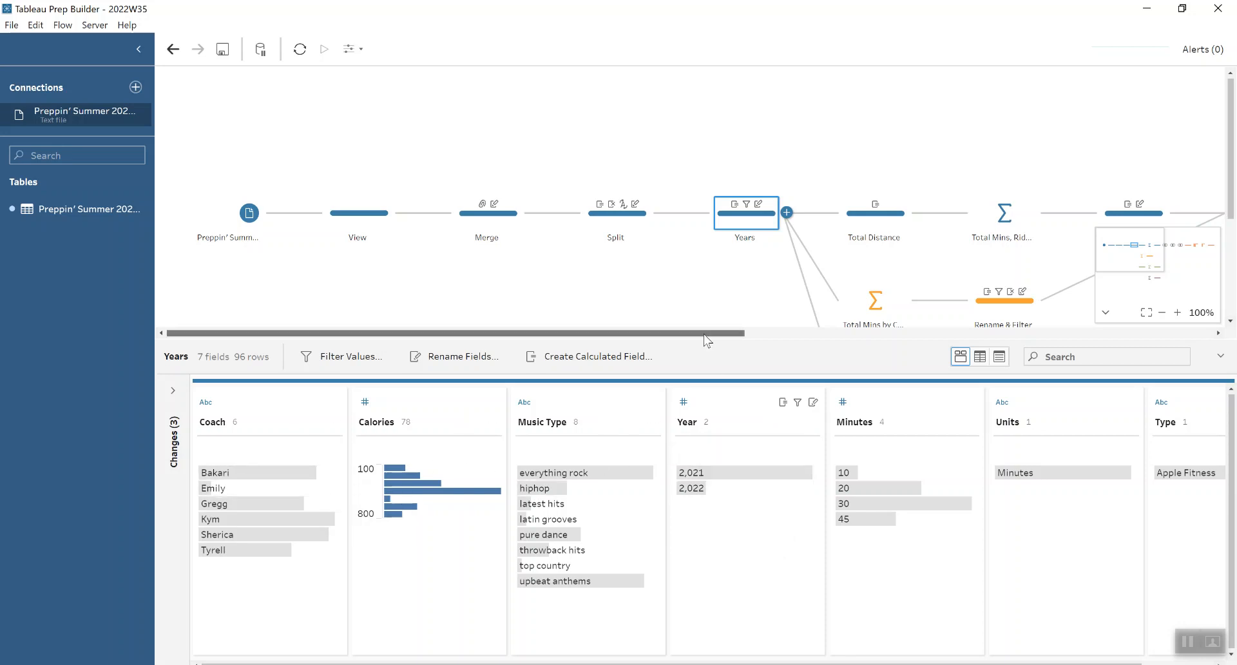
Step: Inspect the Total Distance step's calculated field formula and close it without changes
drag(702, 332, 876, 319)
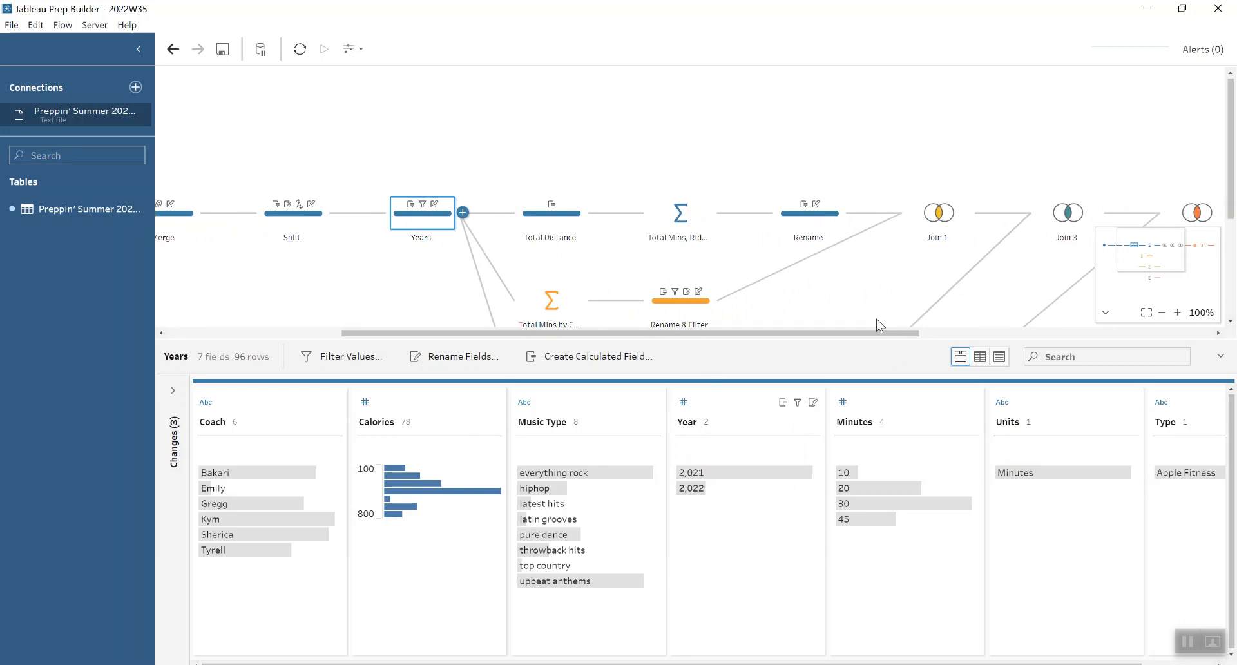
click(547, 226)
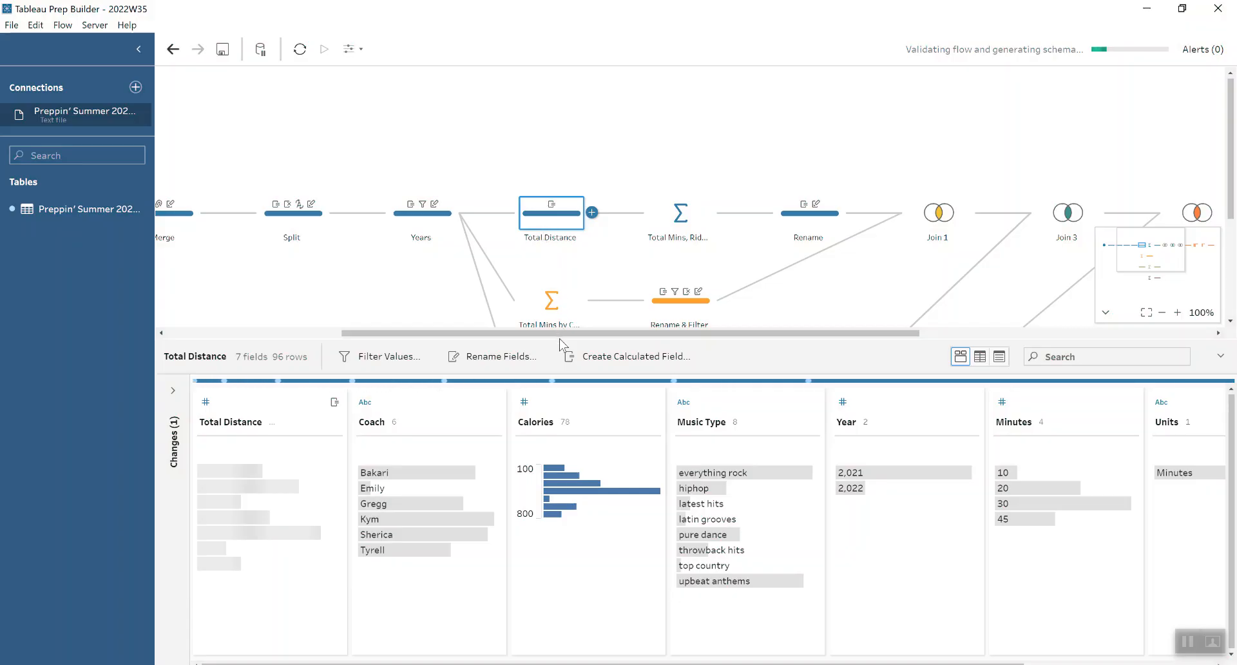
drag(561, 340, 559, 295)
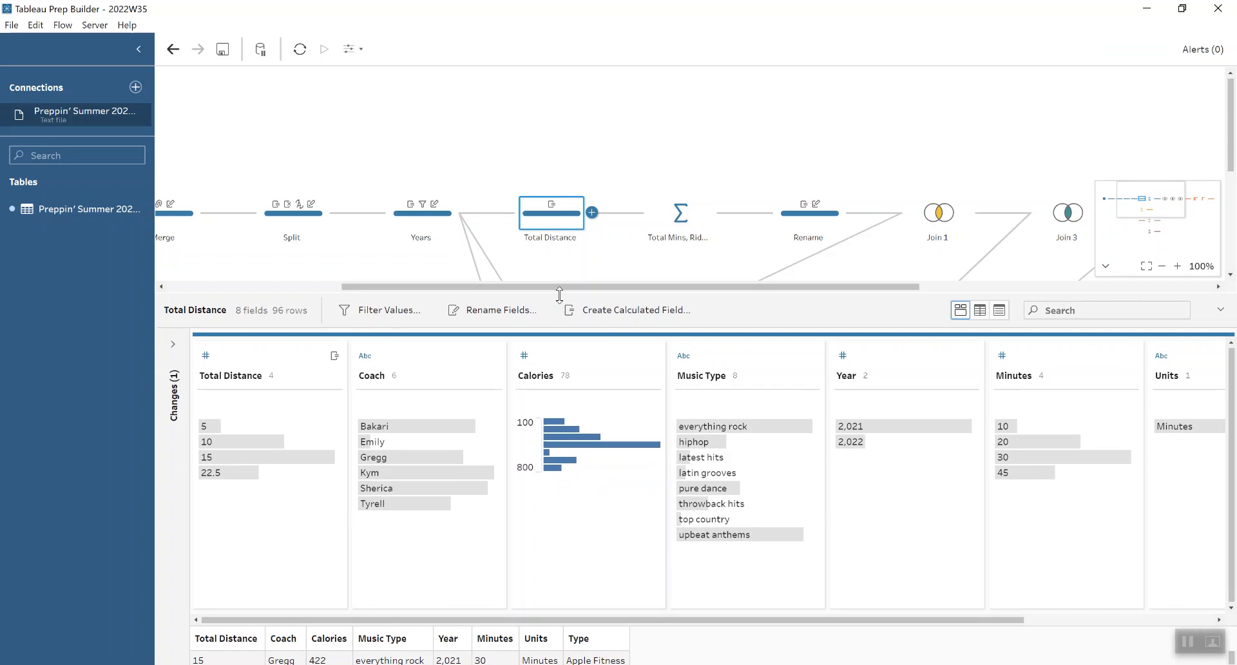
click(173, 343)
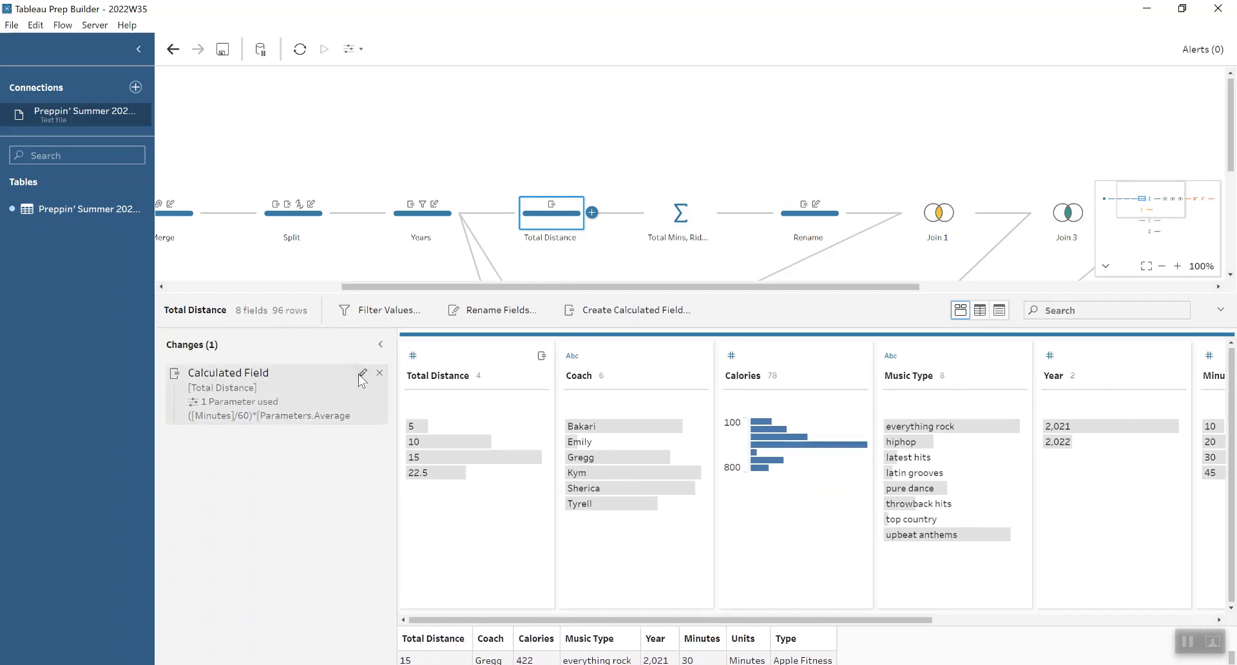
click(359, 374)
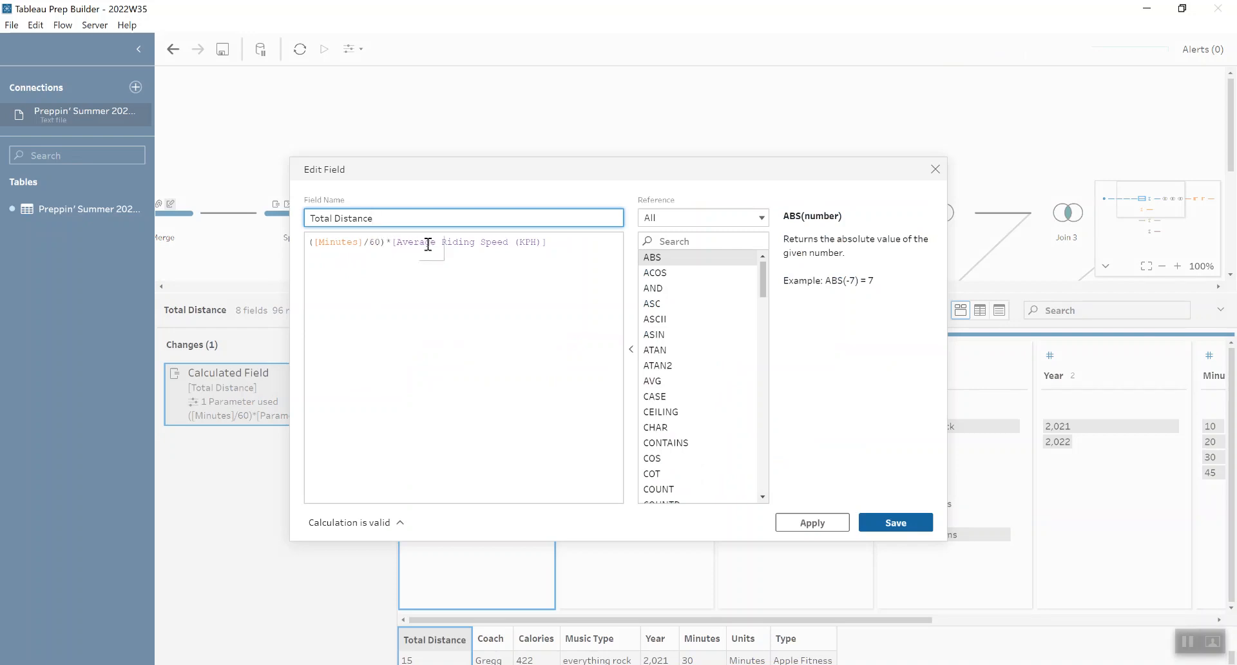
click(934, 170)
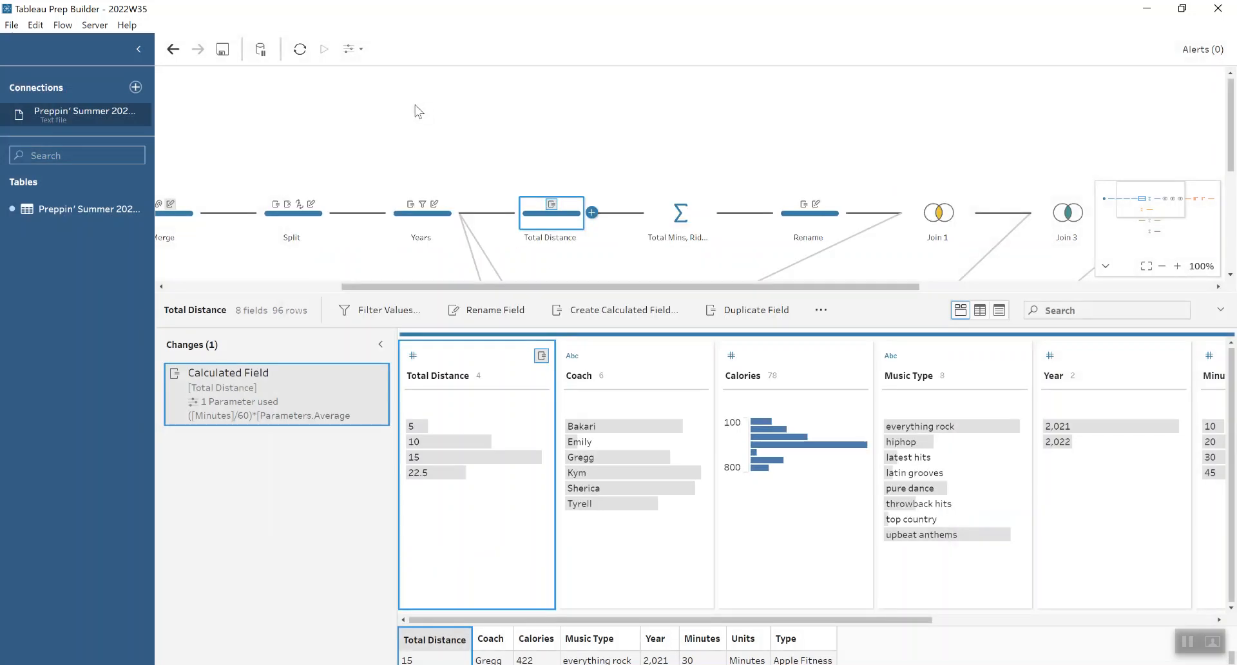
Step: Inspect the Average Riding Speed (KPH) parameter's settings and close them without changes
click(353, 49)
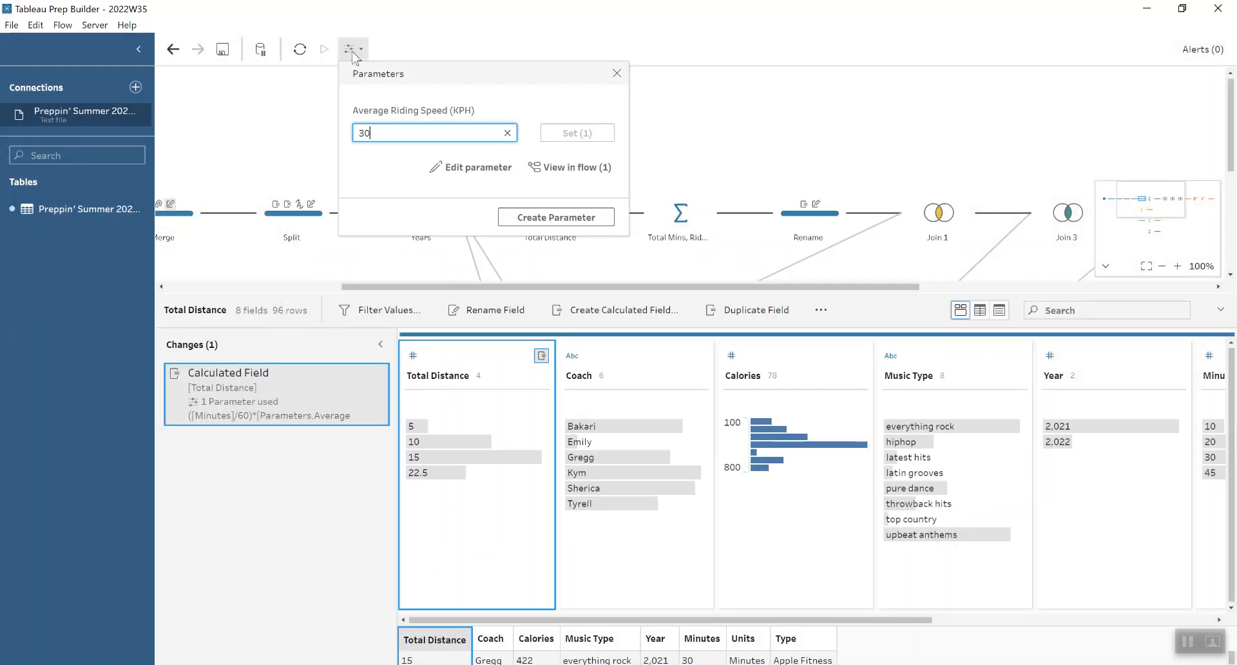
click(481, 168)
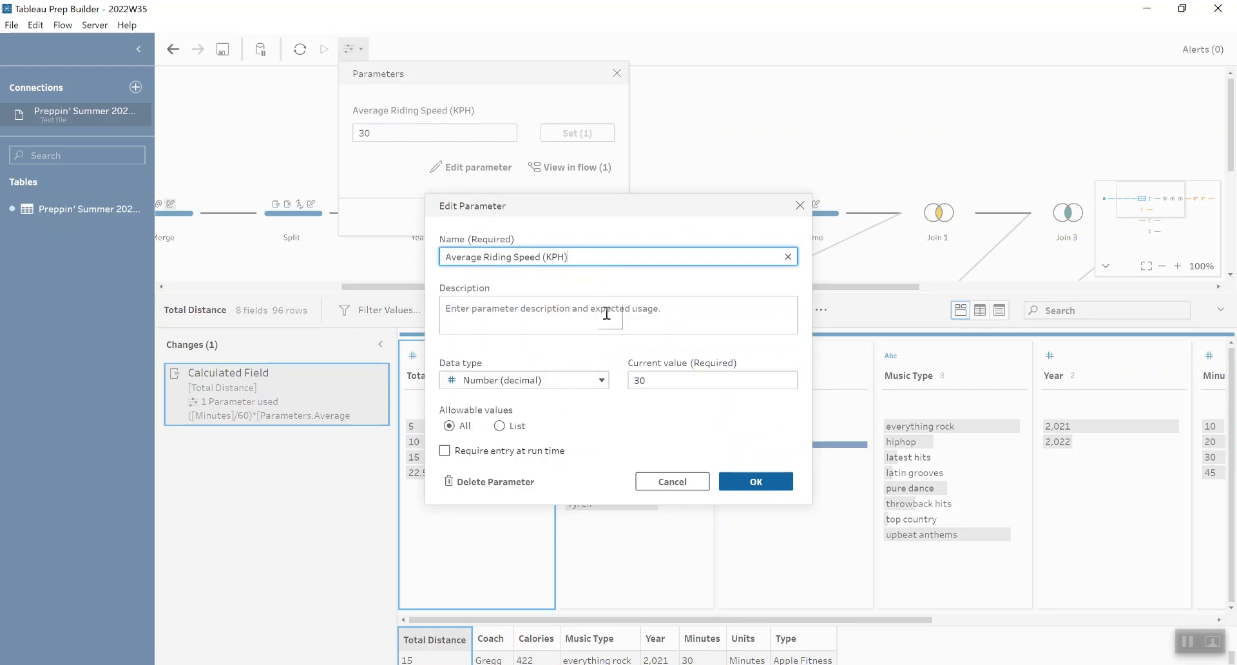
click(800, 205)
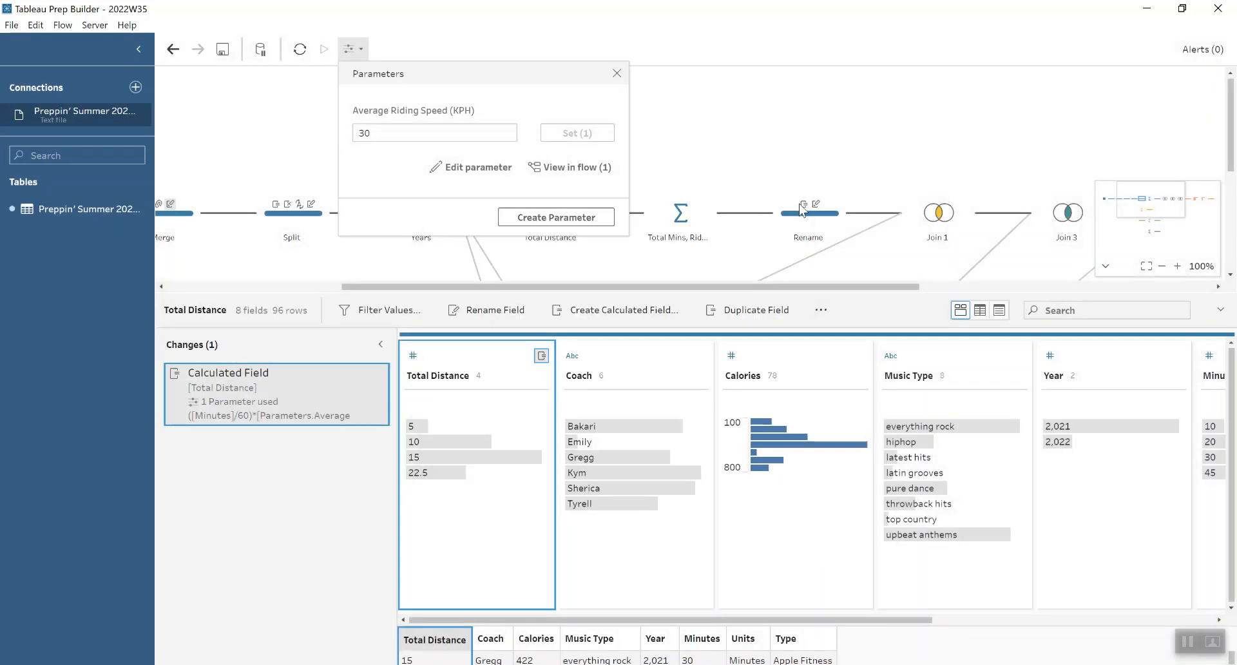
click(617, 74)
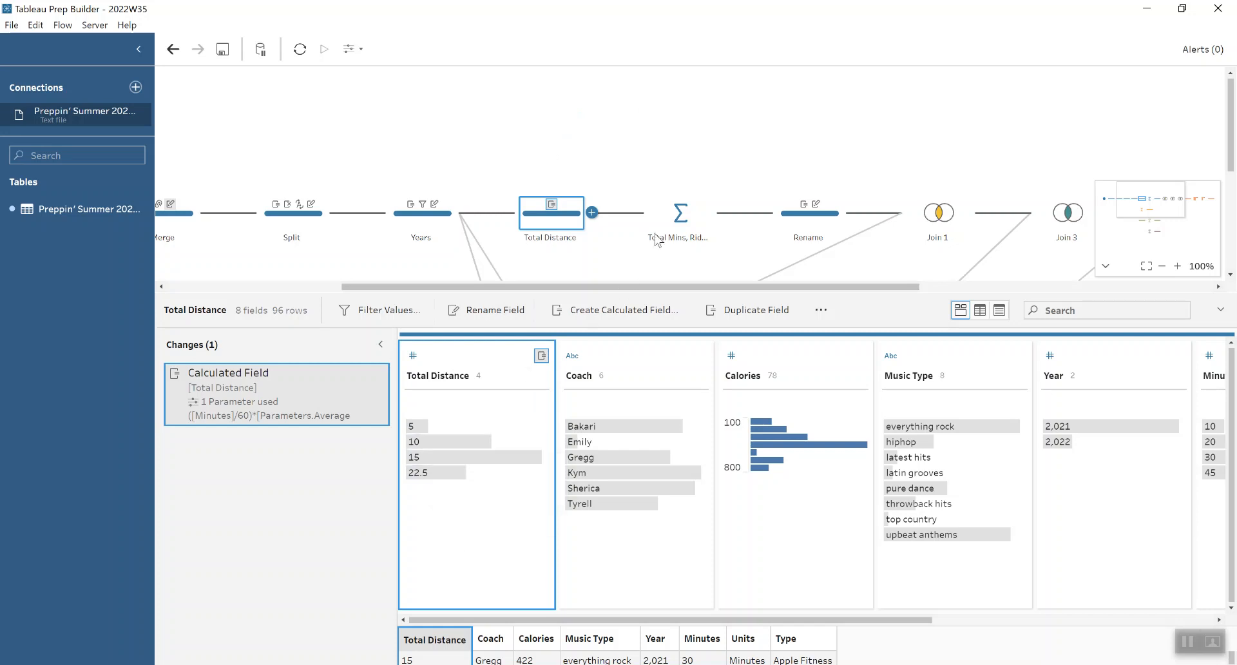
Step: Review the grouped and aggregated fields in the Total Mins, Rides, Distance step and the changes in the following Rename step
click(694, 213)
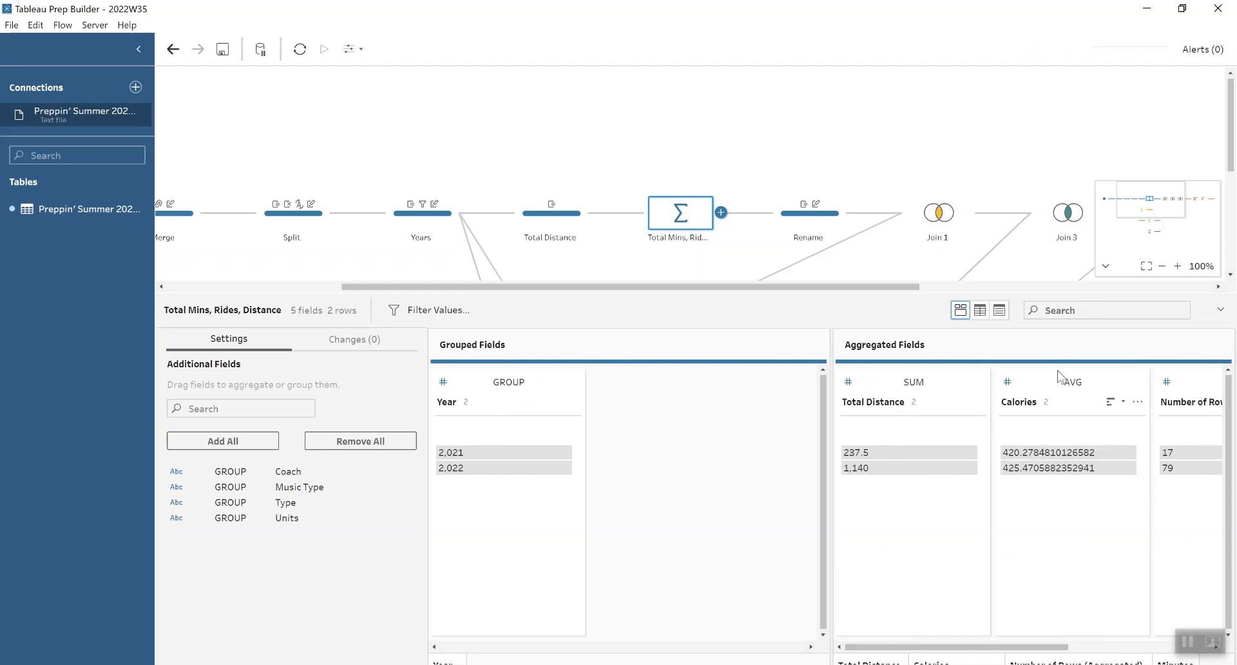
drag(1029, 647, 1150, 654)
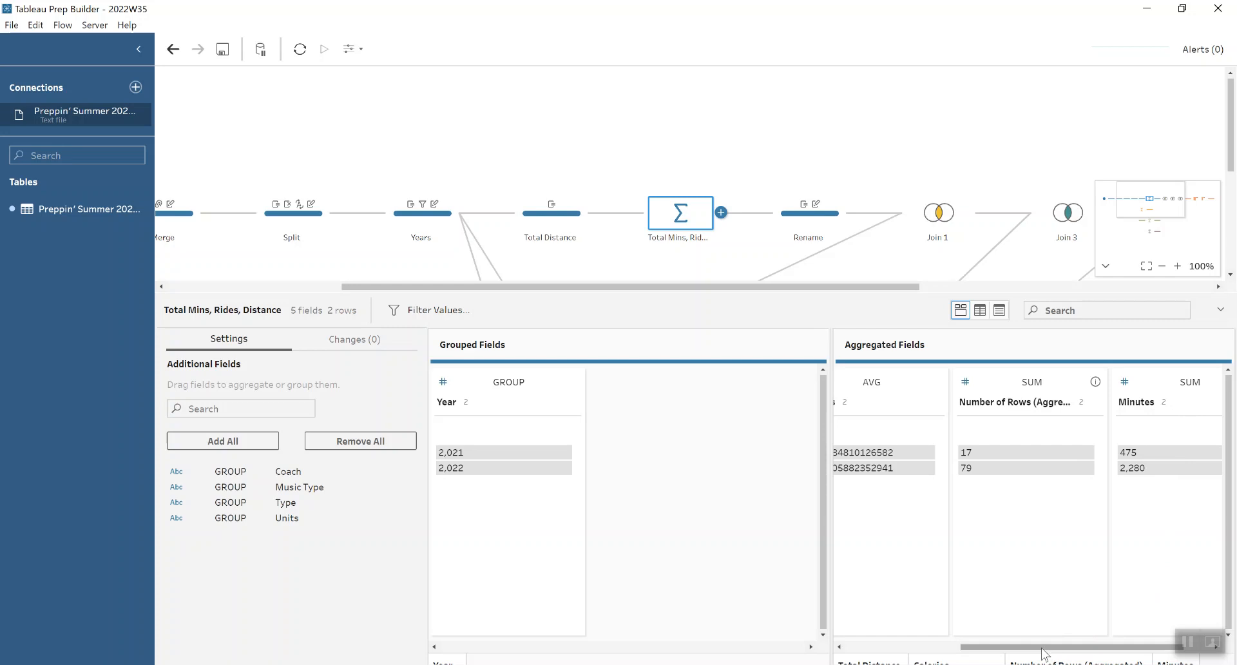
drag(1082, 648, 1108, 649)
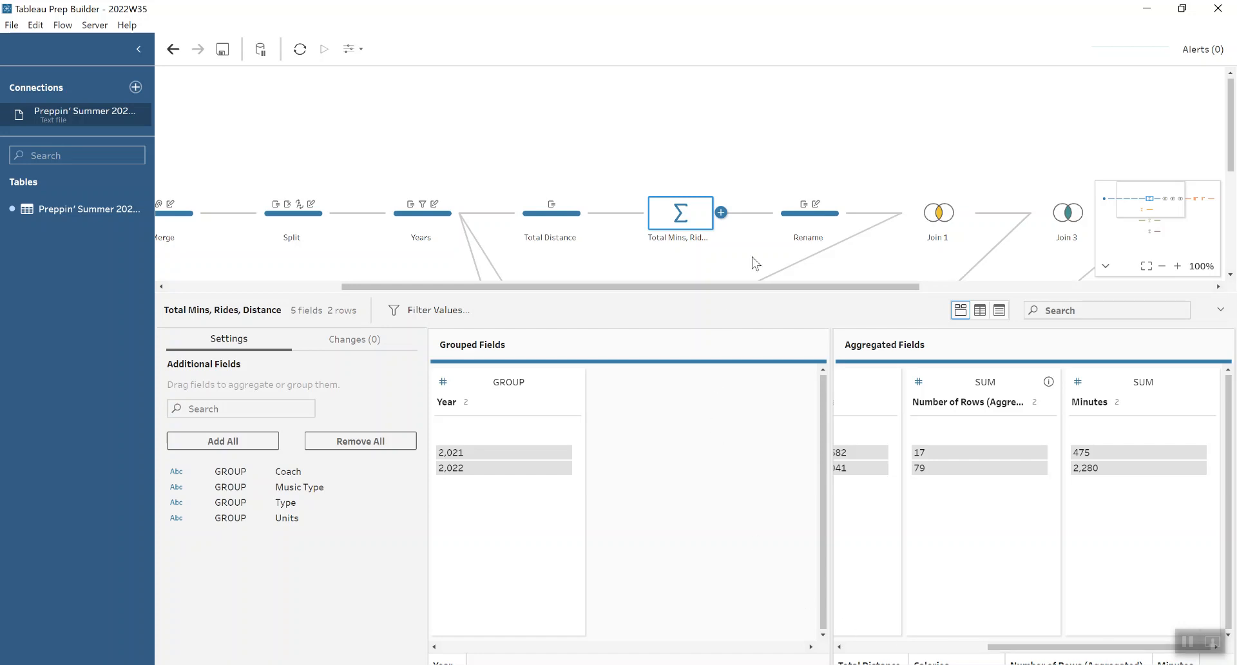
click(798, 233)
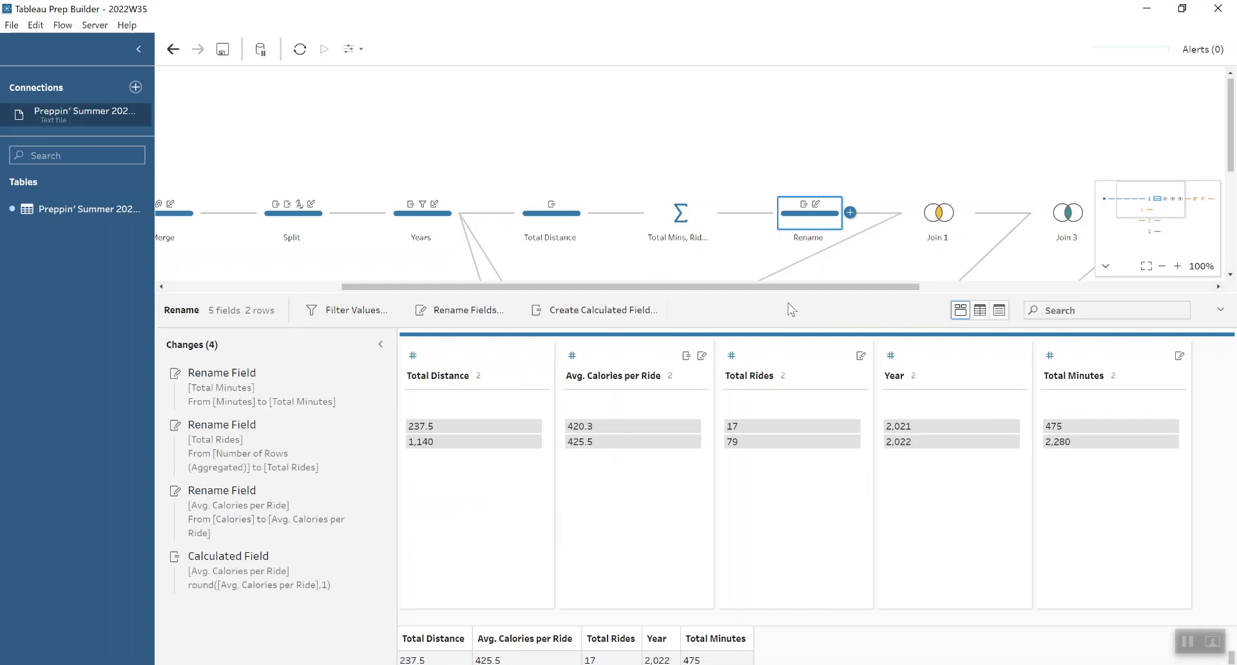
Step: Review the grouping in the Total Mins by Coach aggregation and open the Rename & Filter step that follows it
drag(787, 295, 783, 395)
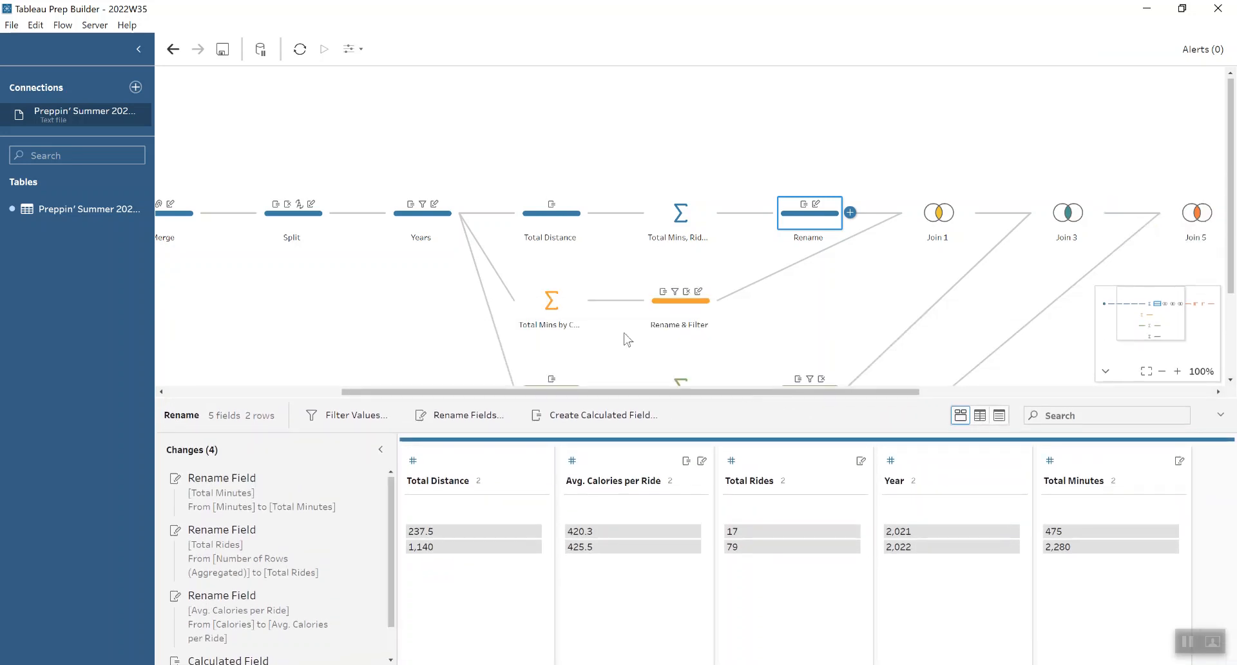
click(562, 317)
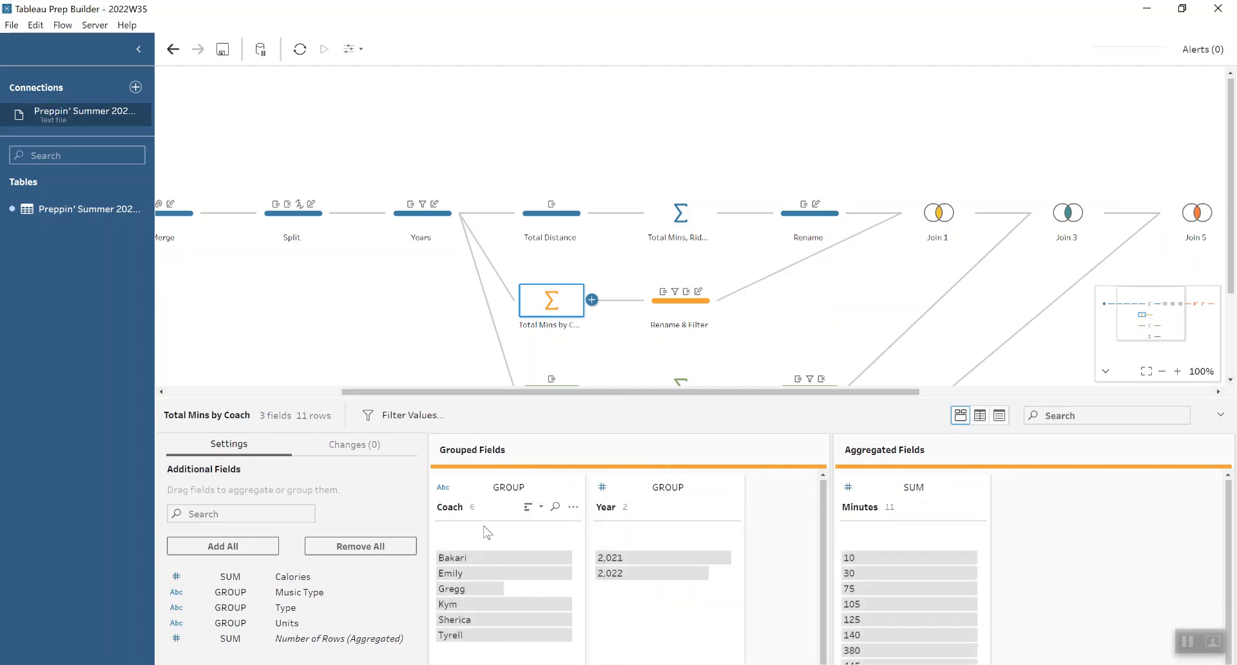
click(682, 315)
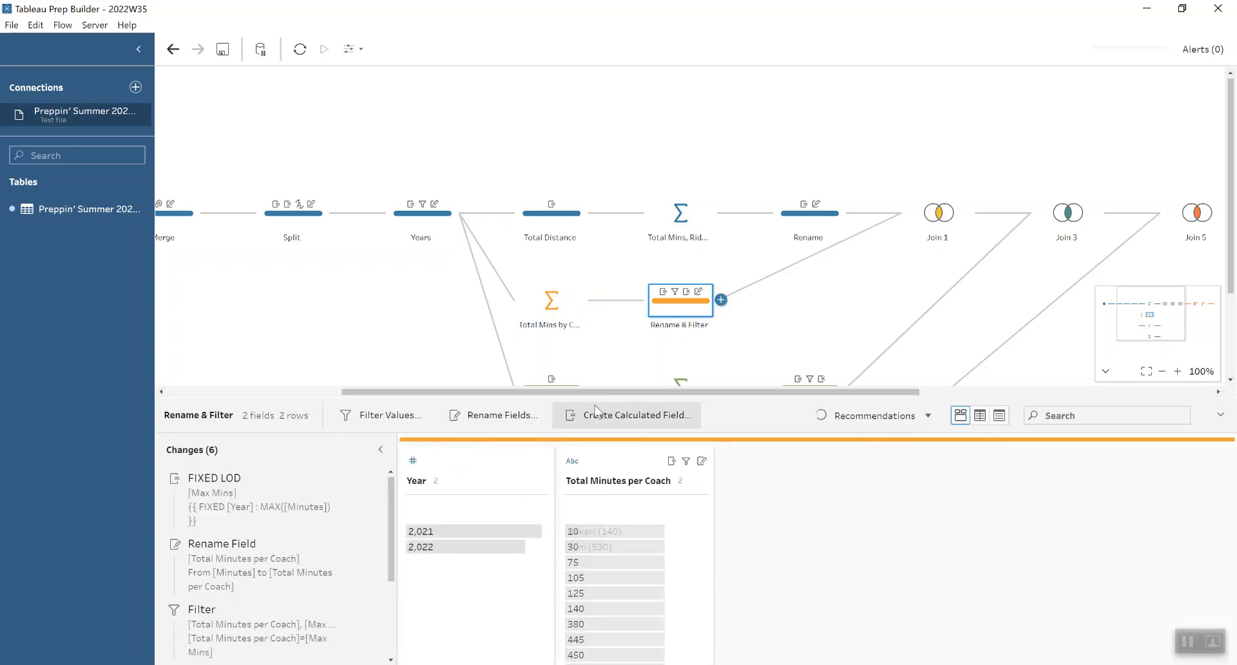
drag(595, 397, 615, 186)
Step: Inspect the Max Mins FIXED LOD change in Rename & Filter, including where the FIXED LOD option is found for Minutes
click(288, 331)
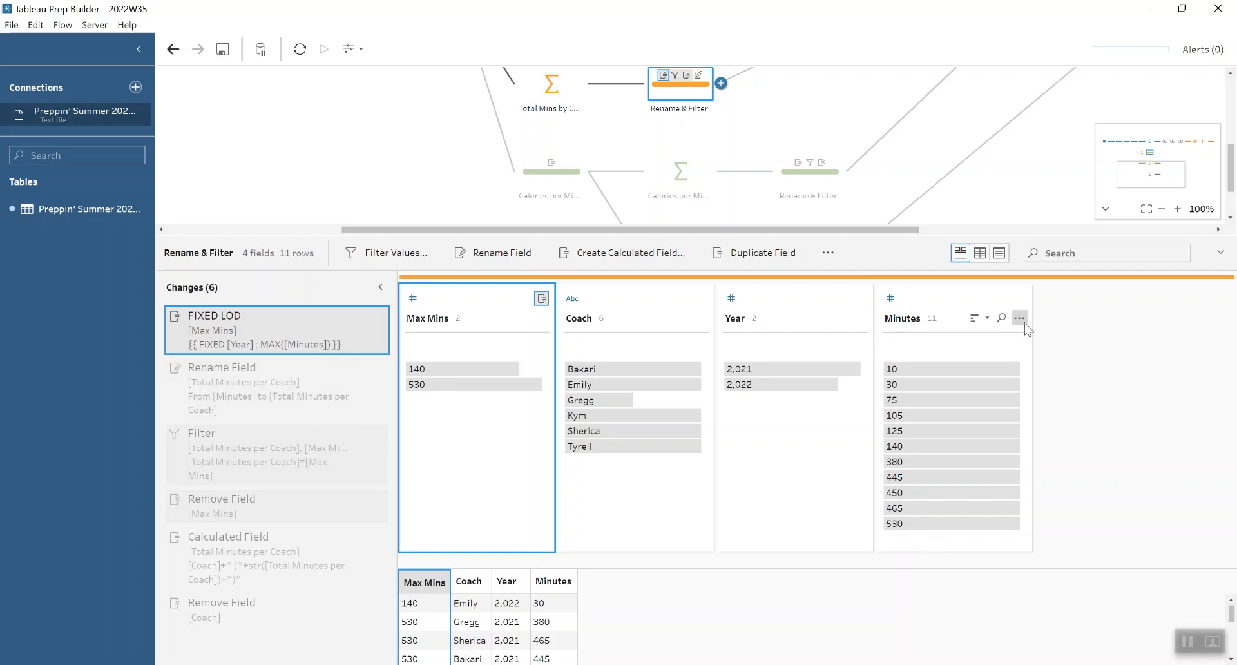
click(1023, 323)
mouse_move(1073, 529)
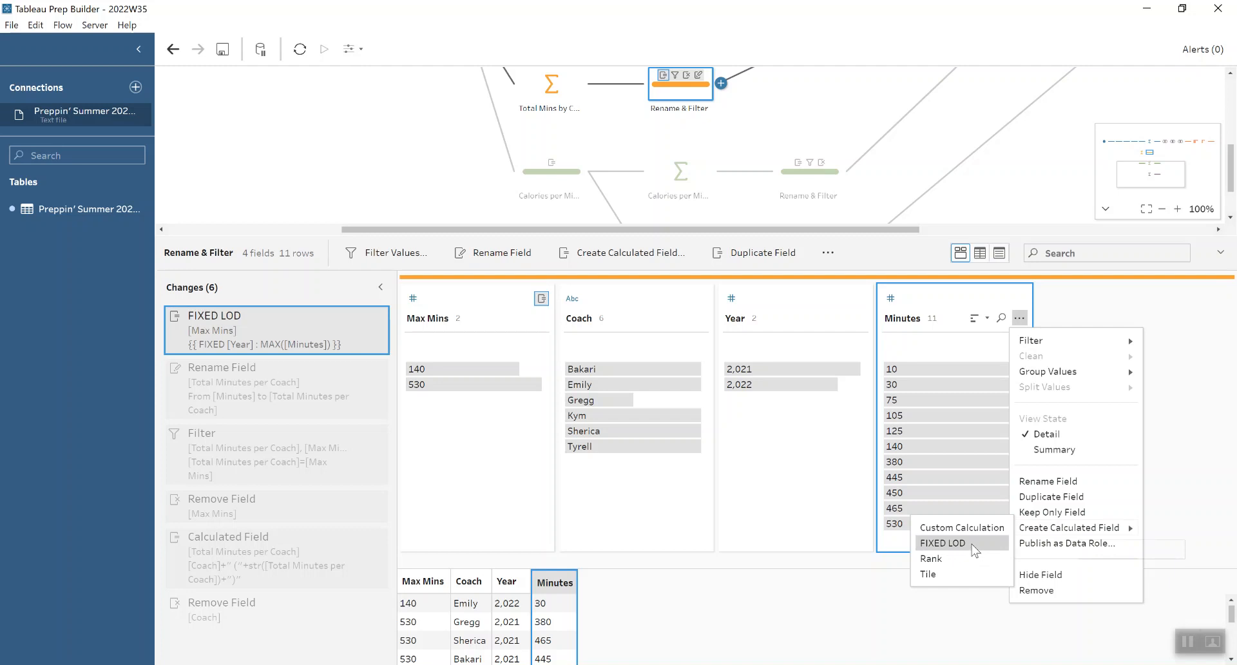
click(362, 323)
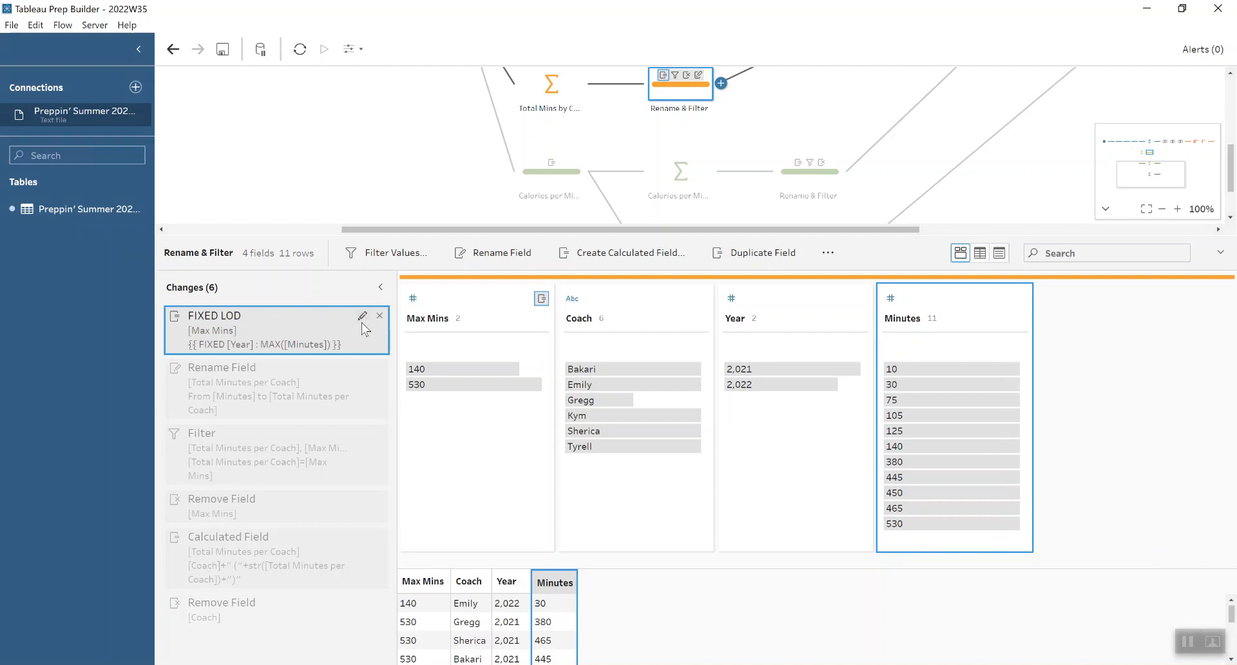
click(362, 317)
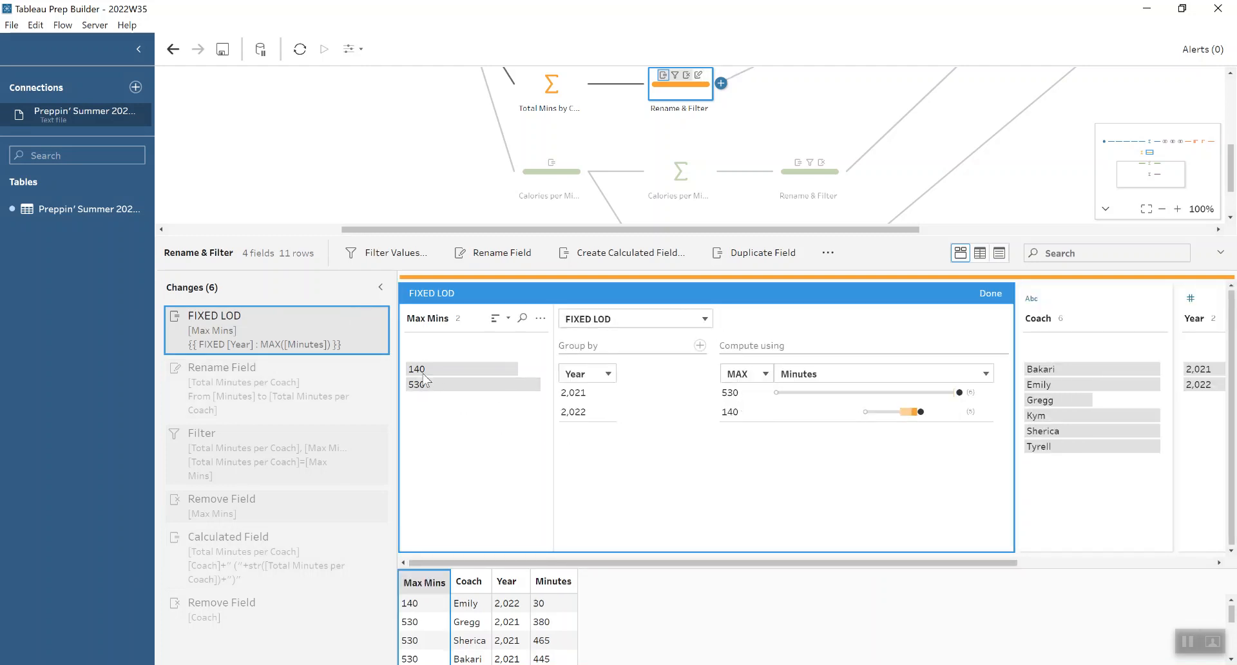
click(989, 294)
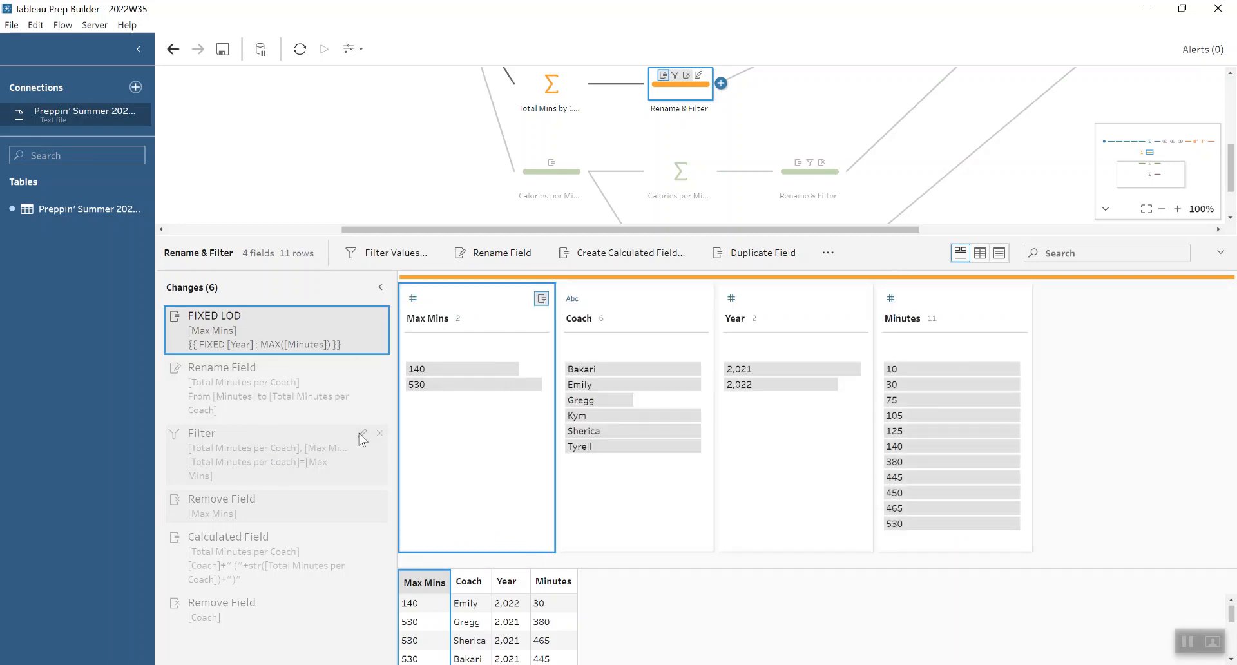
Step: Inspect the Rename & Filter step's filter condition, its Total Minutes per Coach calculation and the removal of the Coach field
click(366, 435)
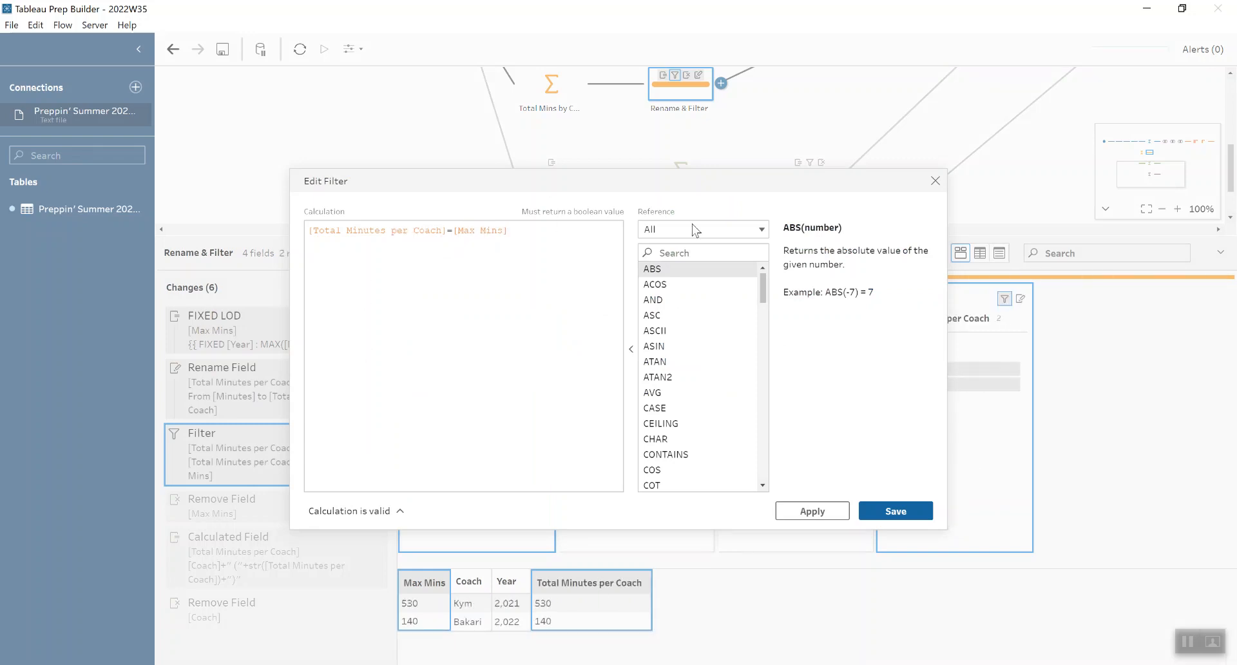
click(934, 181)
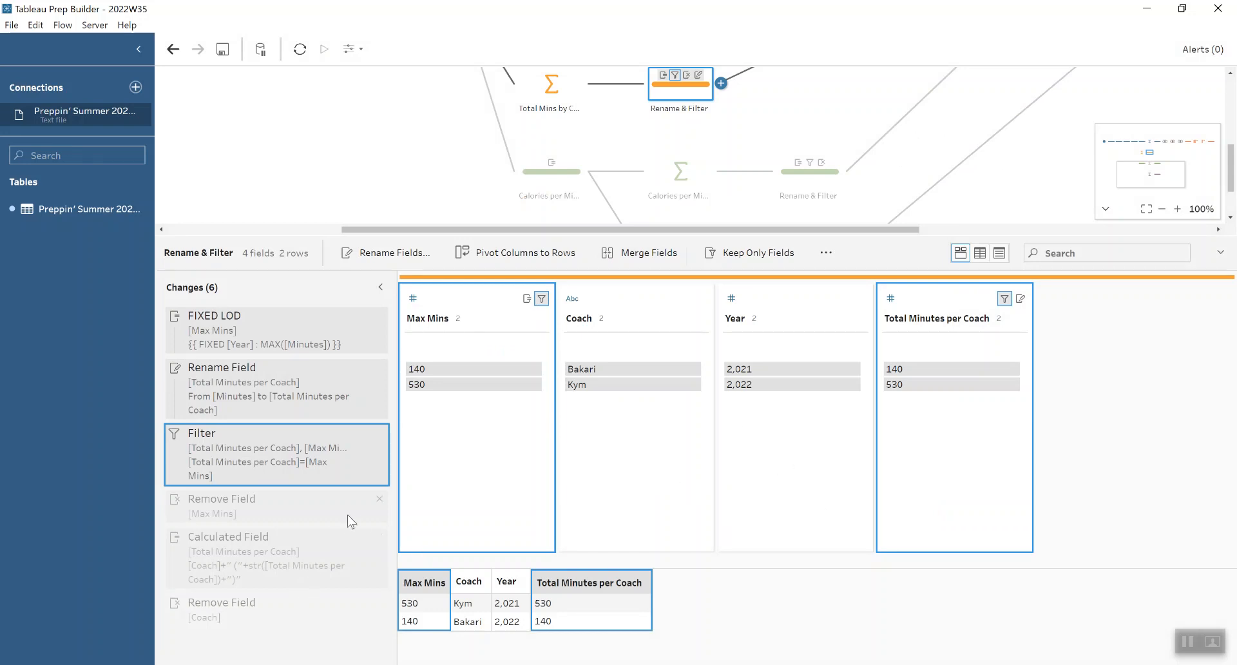
click(361, 540)
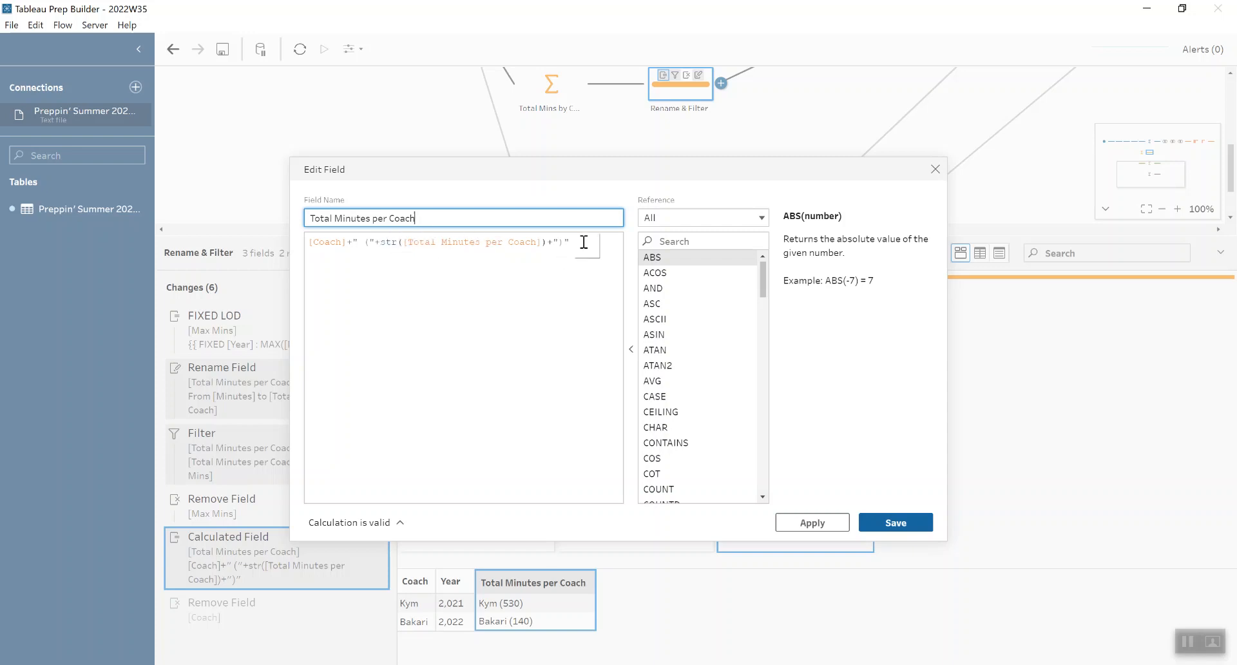
click(936, 169)
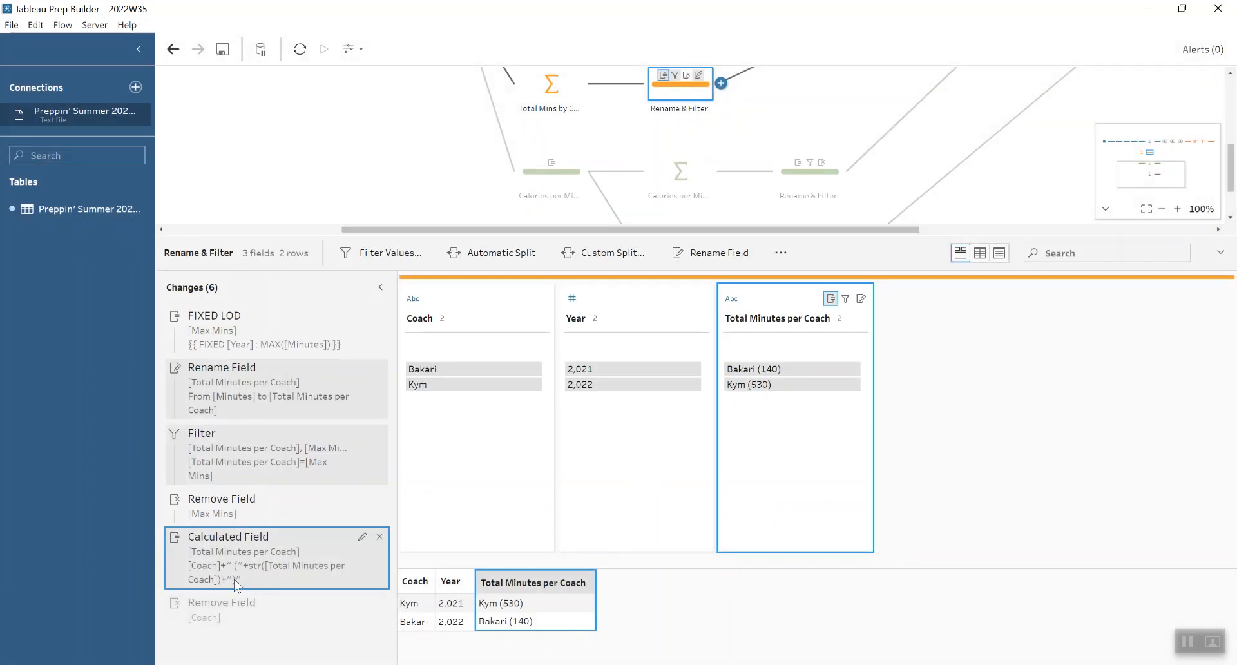
click(223, 605)
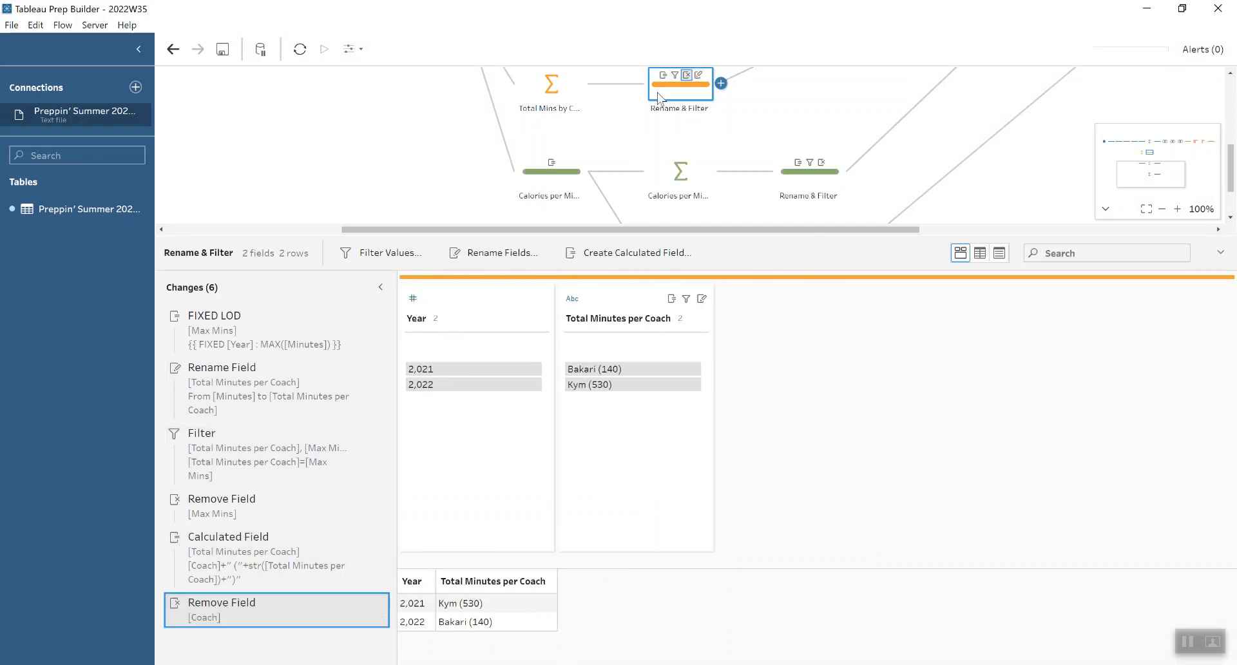
Step: Inspect the Calories per Minute step's calculated field, then the grouped and aggregated fields in Calories per Minute per Coach
click(572, 179)
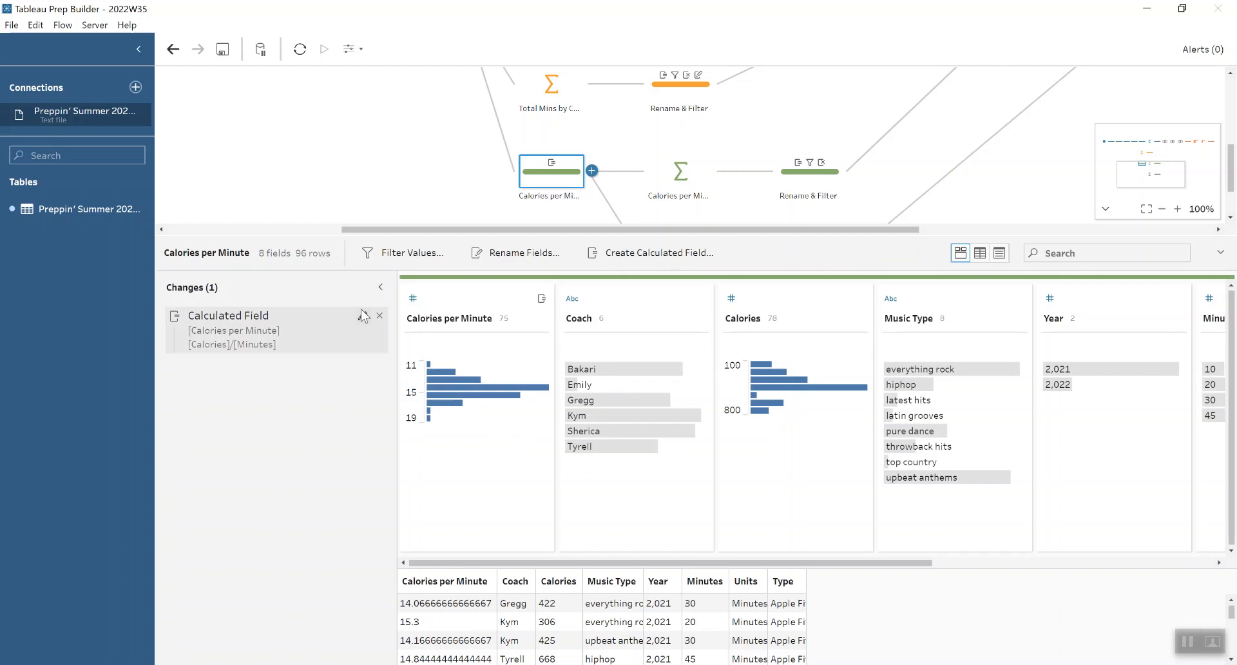
click(363, 316)
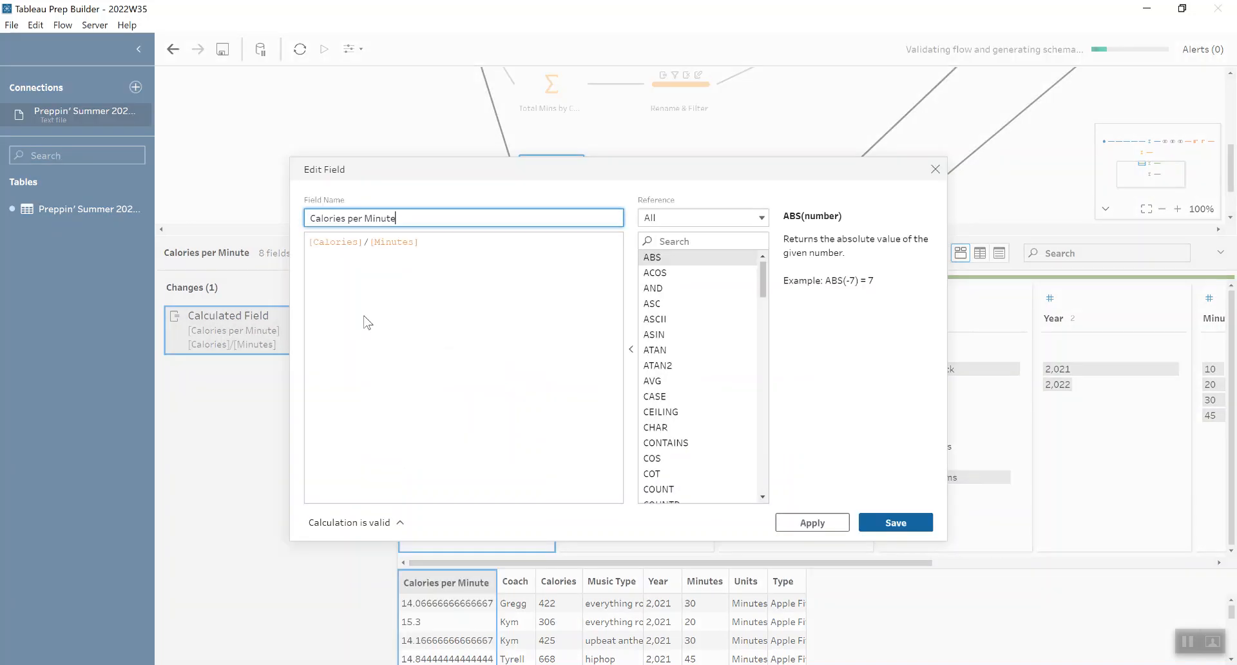
click(935, 169)
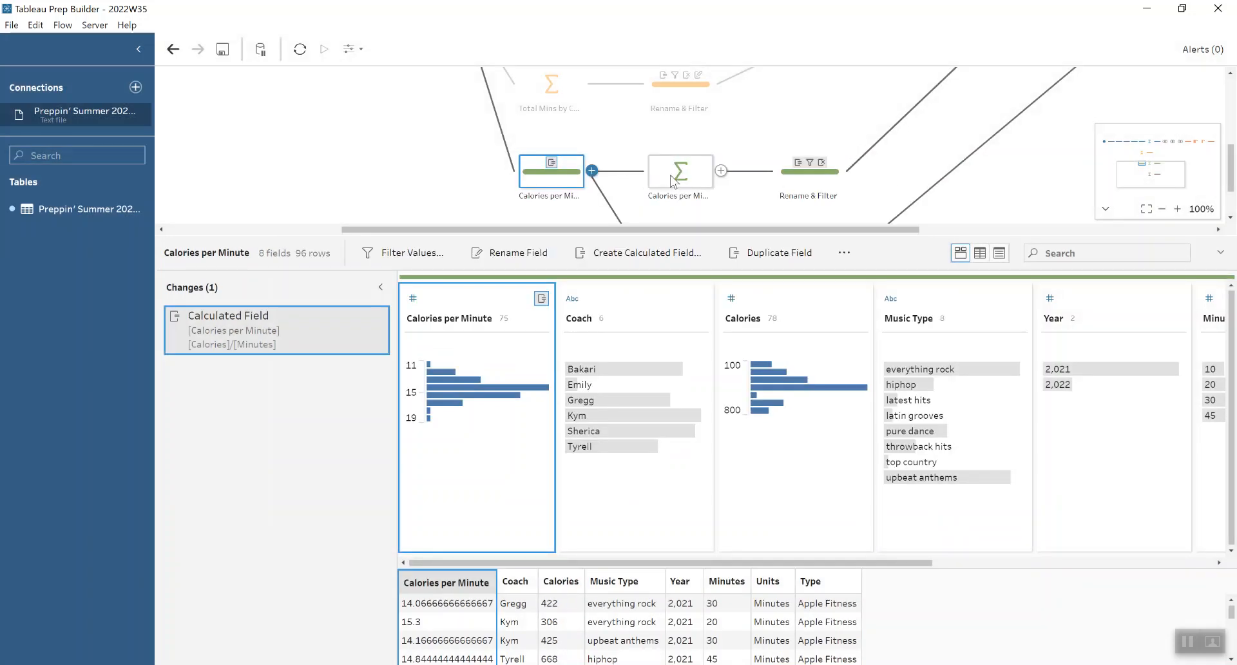
click(672, 179)
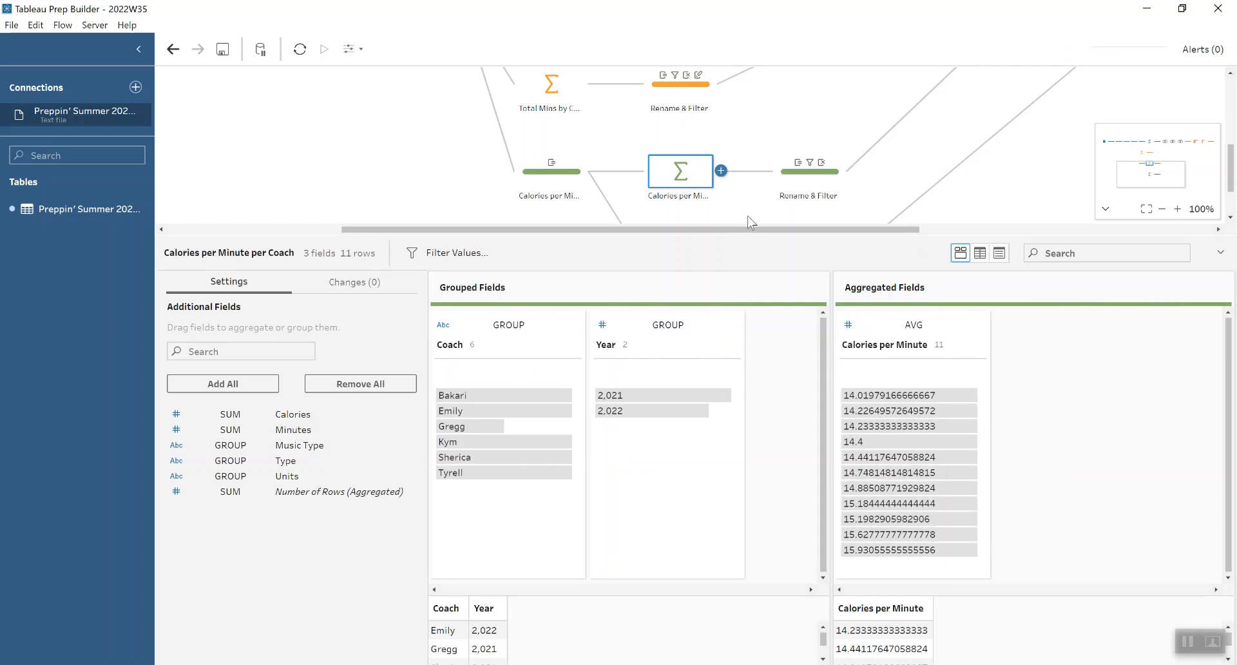
Step: Inspect the Max Calories per Min FIXED LOD and the Calories per Minute rounding calculation in the Rename & Filter step of the calories branch
click(813, 186)
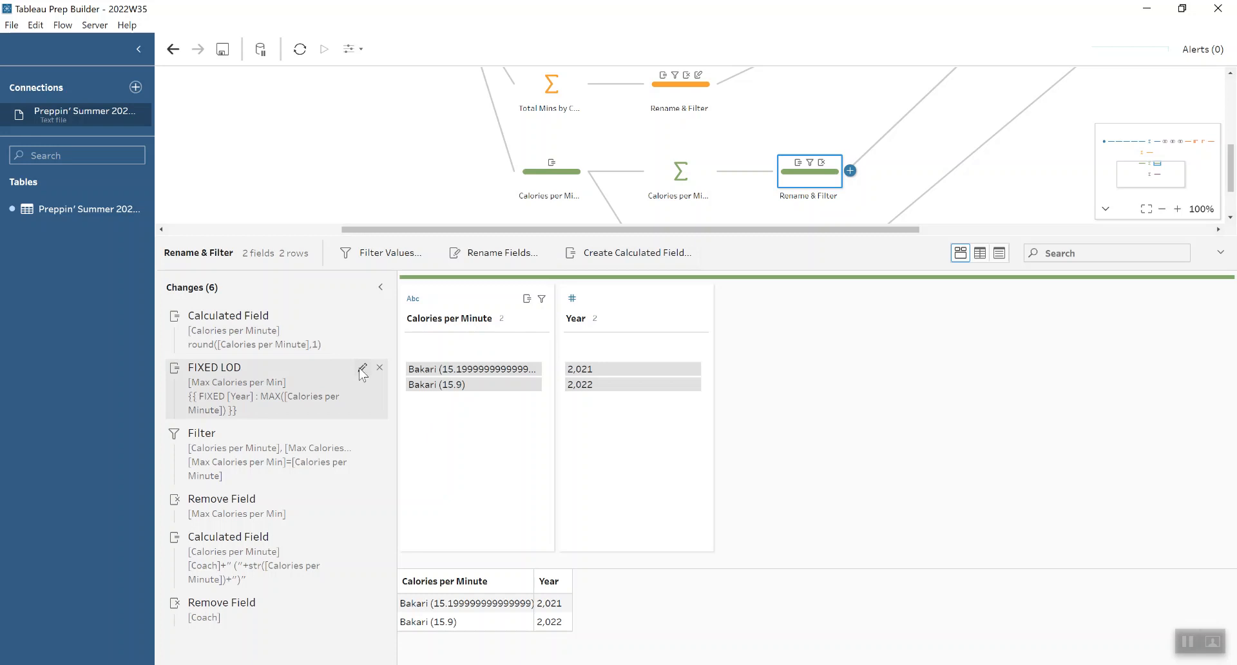
click(362, 369)
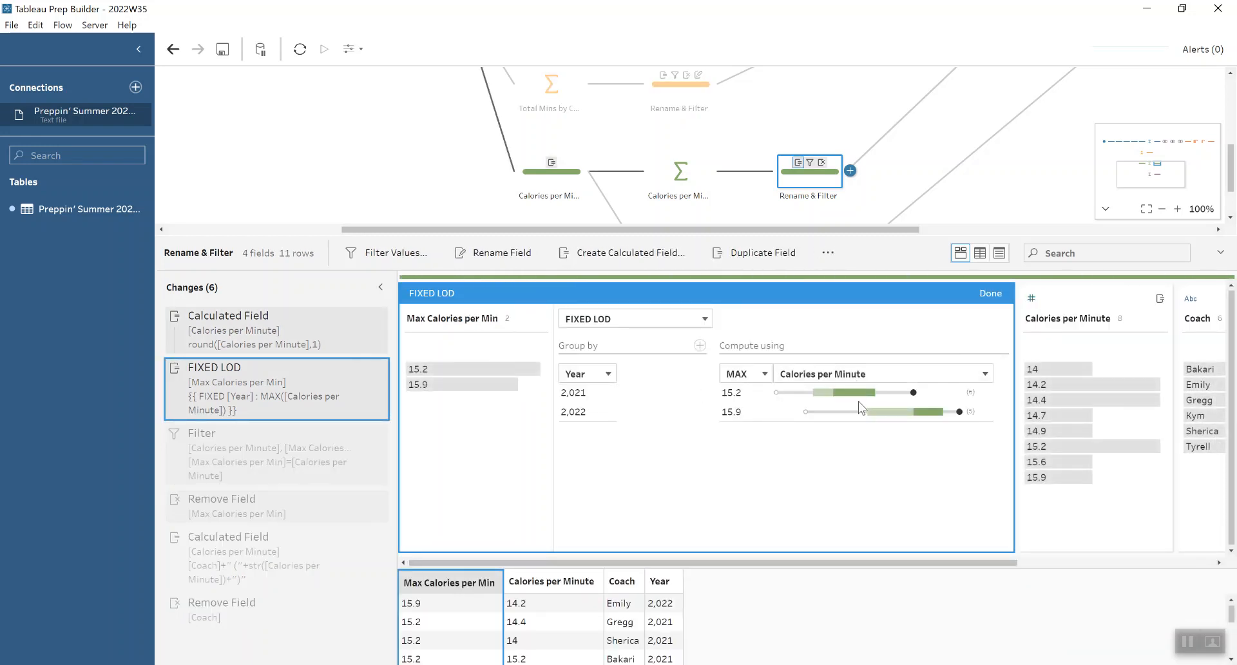
click(990, 294)
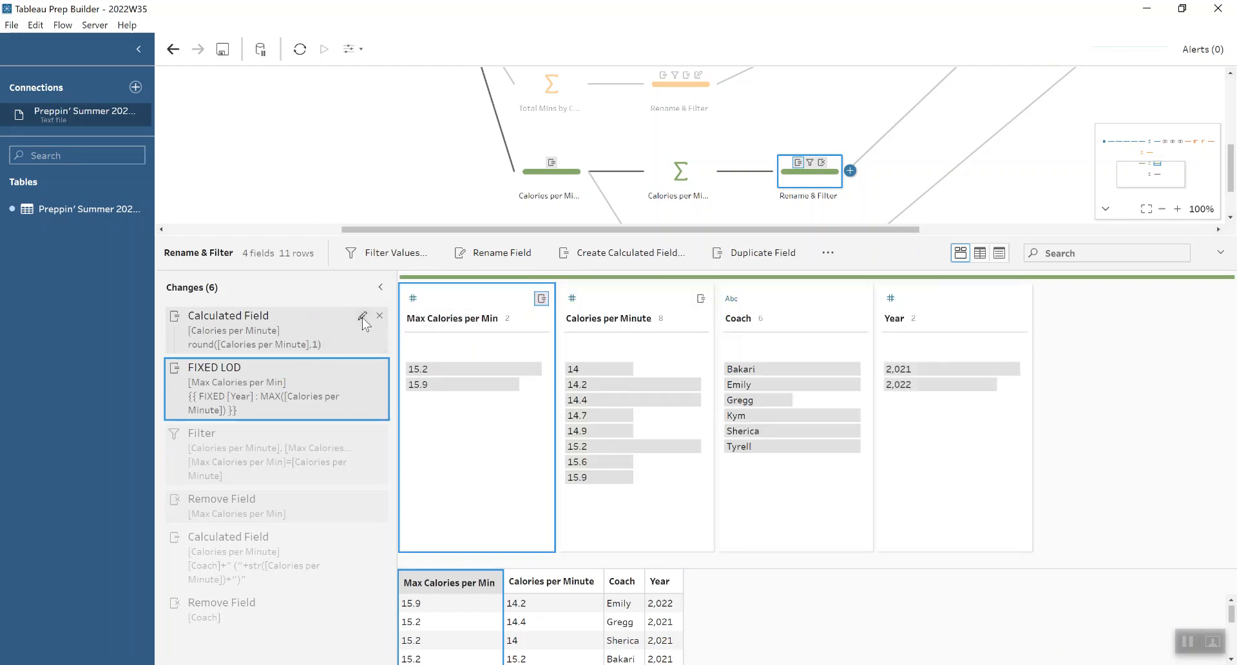
click(362, 316)
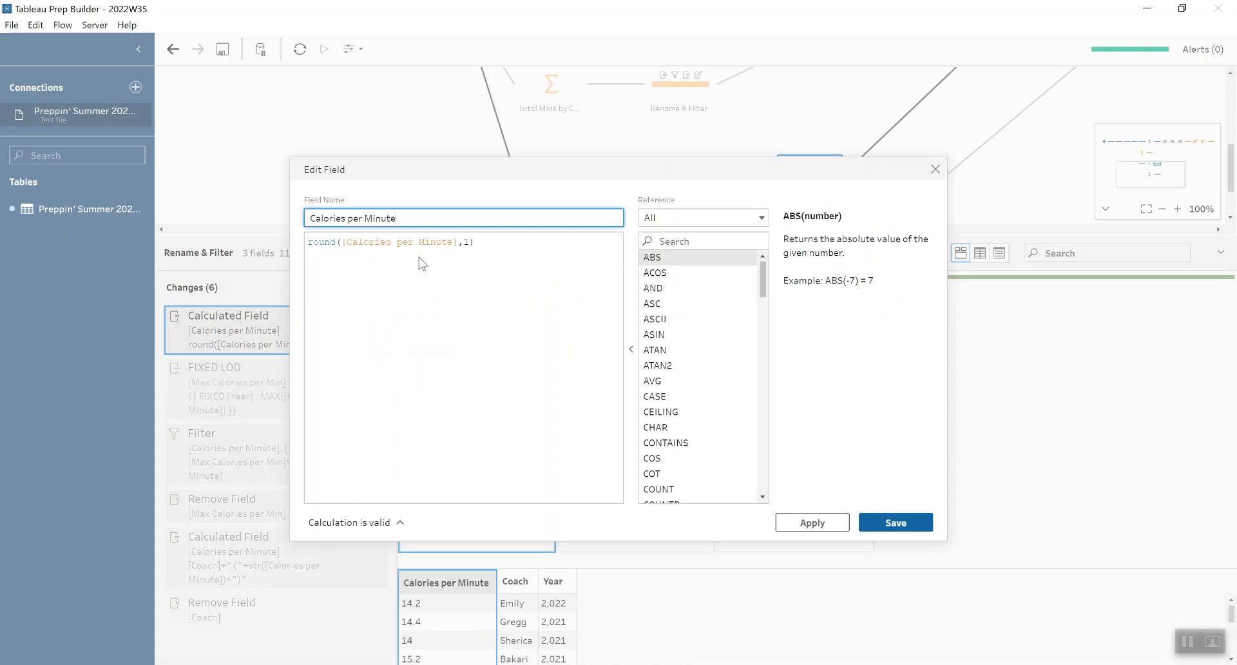
click(935, 169)
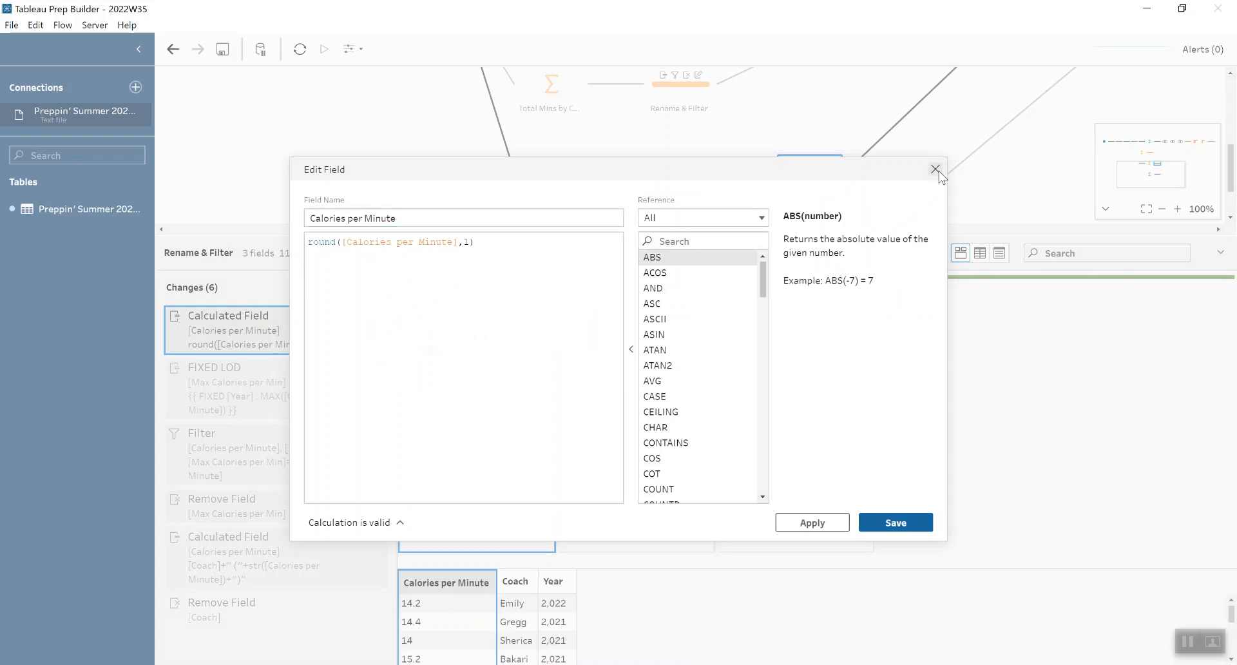
Step: Review the calories branch's filter condition, the removal of Max Calories per Min and the calculation combining Coach with Calories per Minute
click(219, 454)
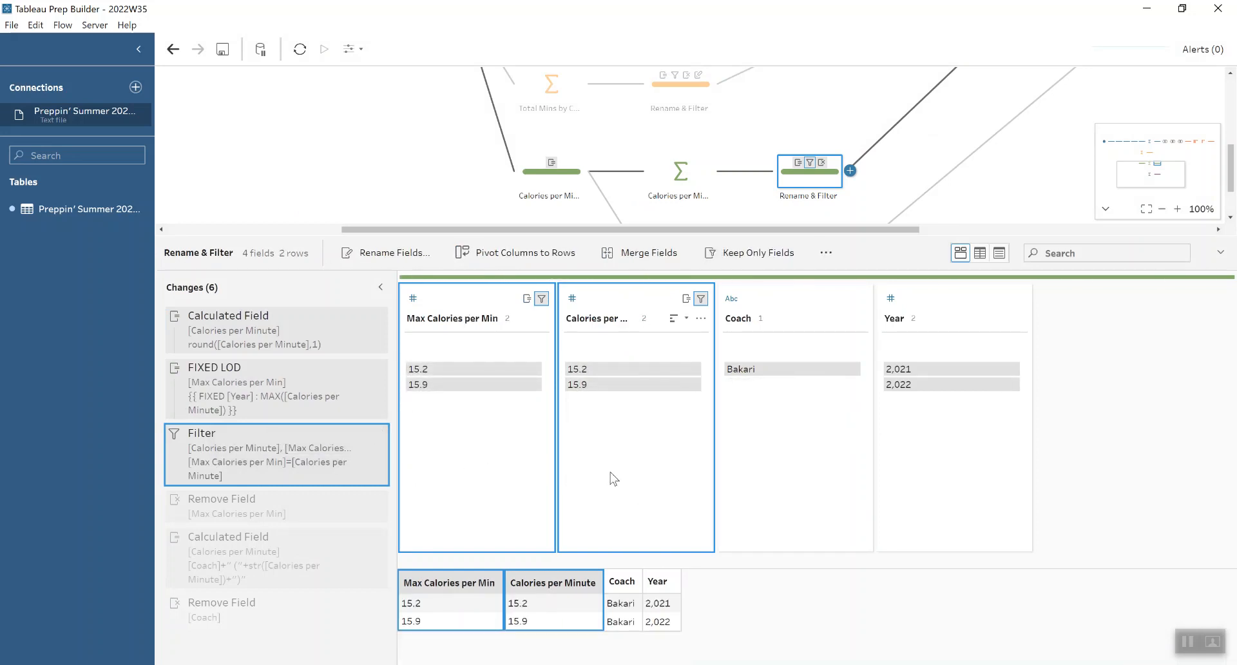
click(287, 519)
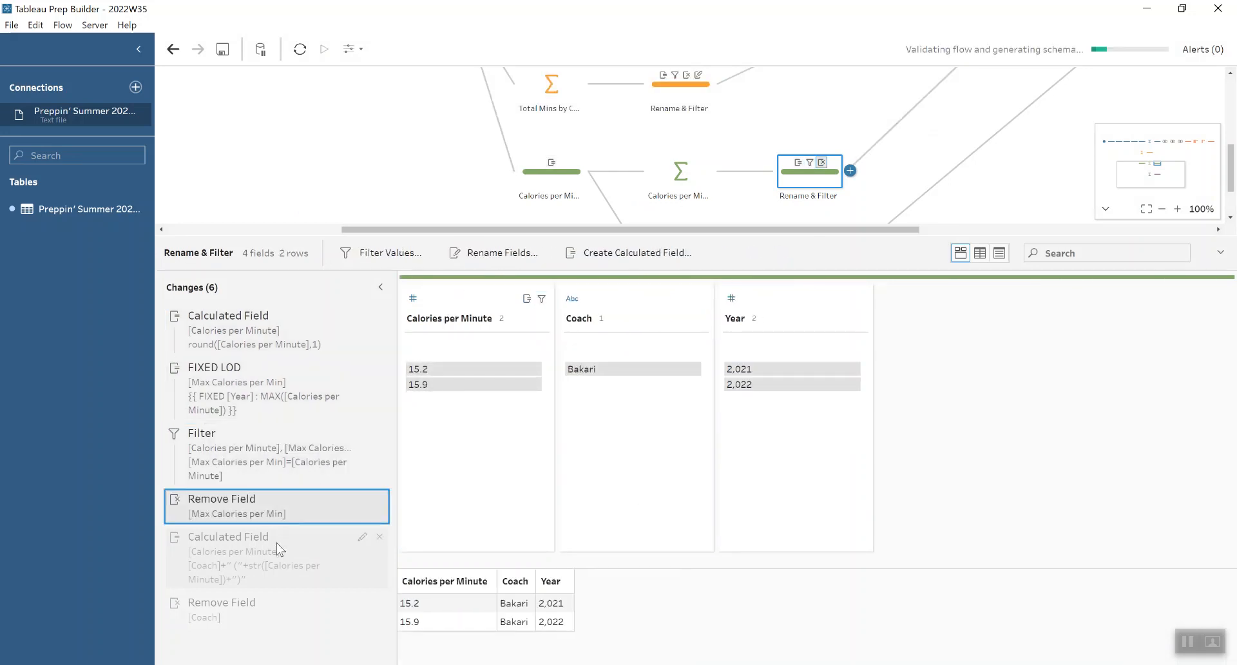
click(276, 551)
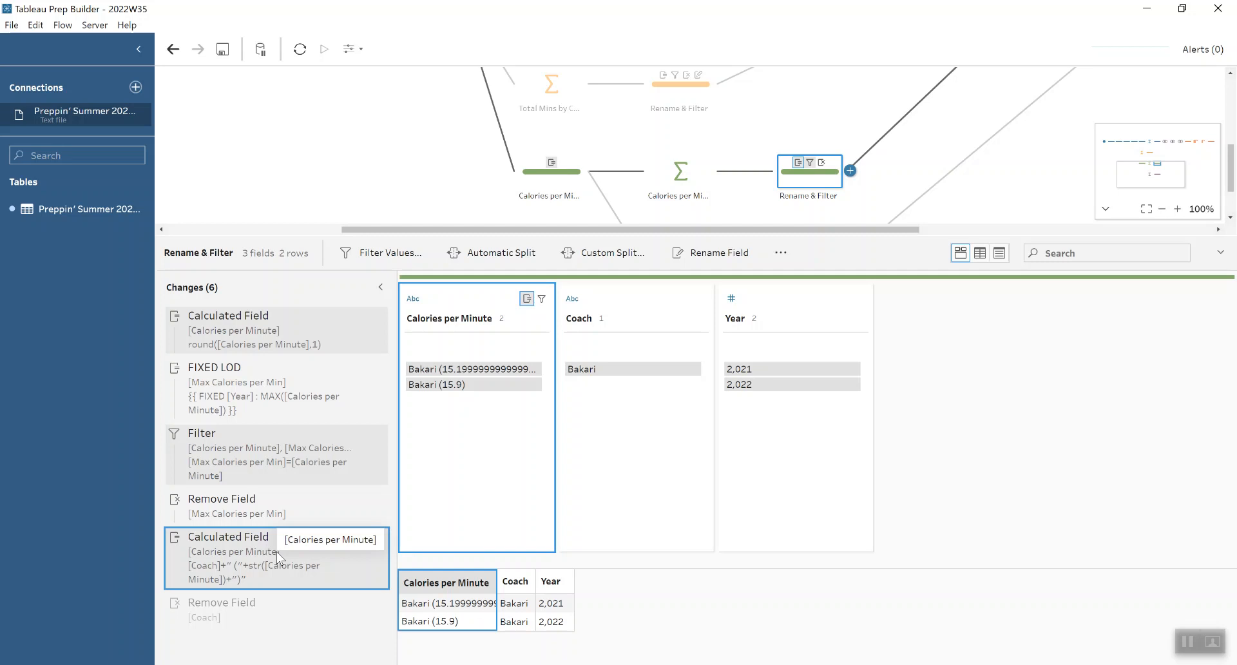
Step: Review the grouping in the Avg Calories per Minute aggregation and the changes in the Rename step that follows it
click(1231, 218)
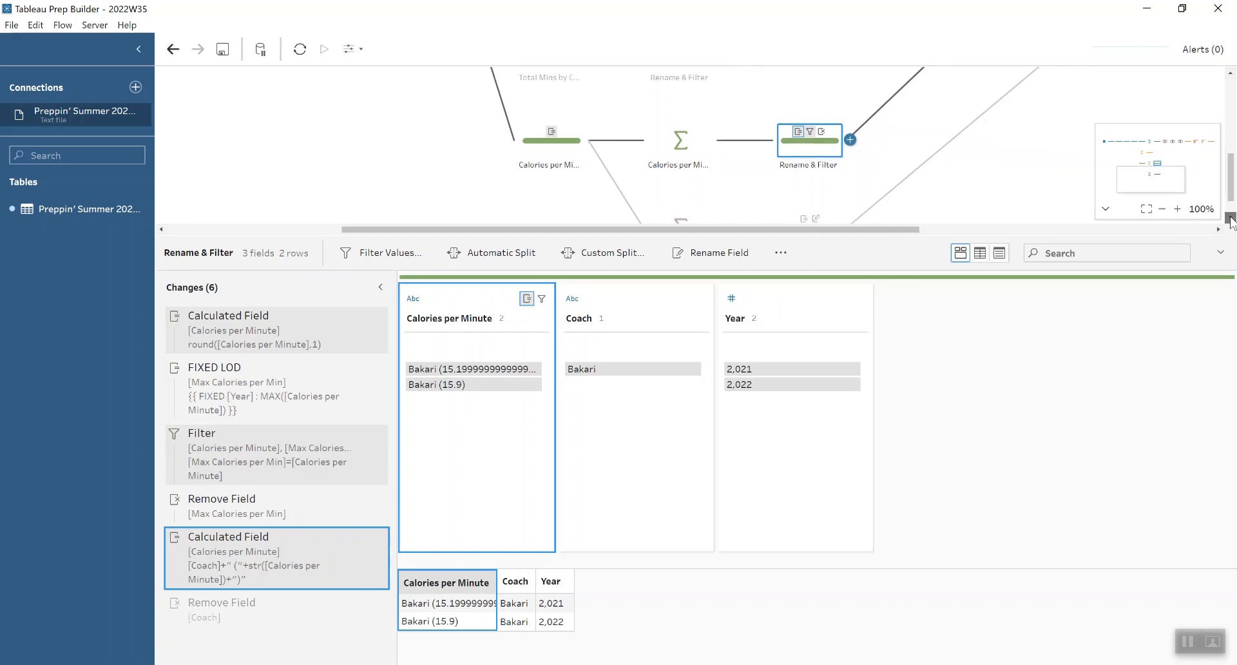
click(1231, 218)
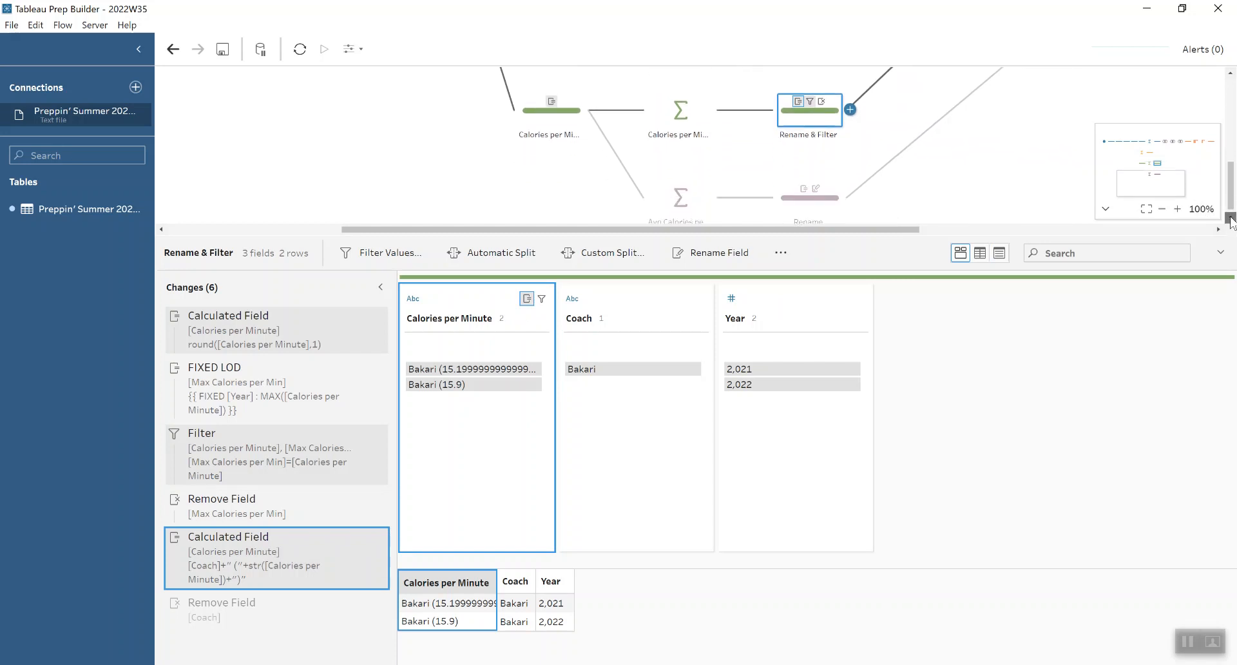
click(670, 195)
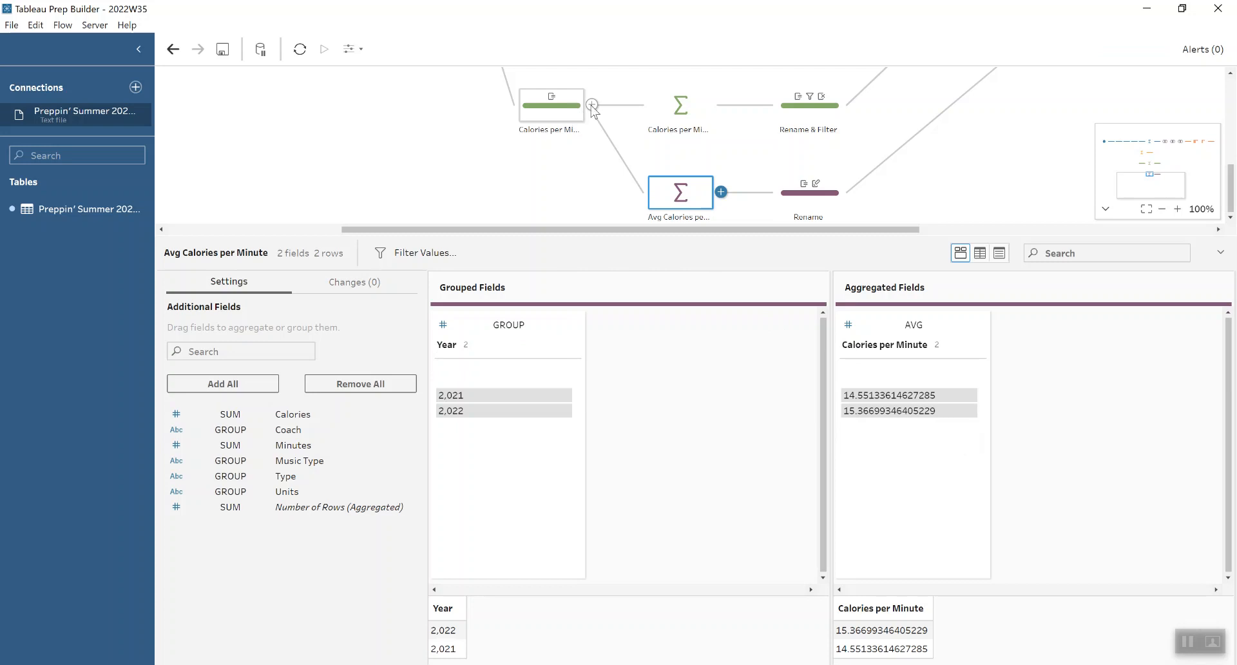
drag(1230, 176, 1230, 115)
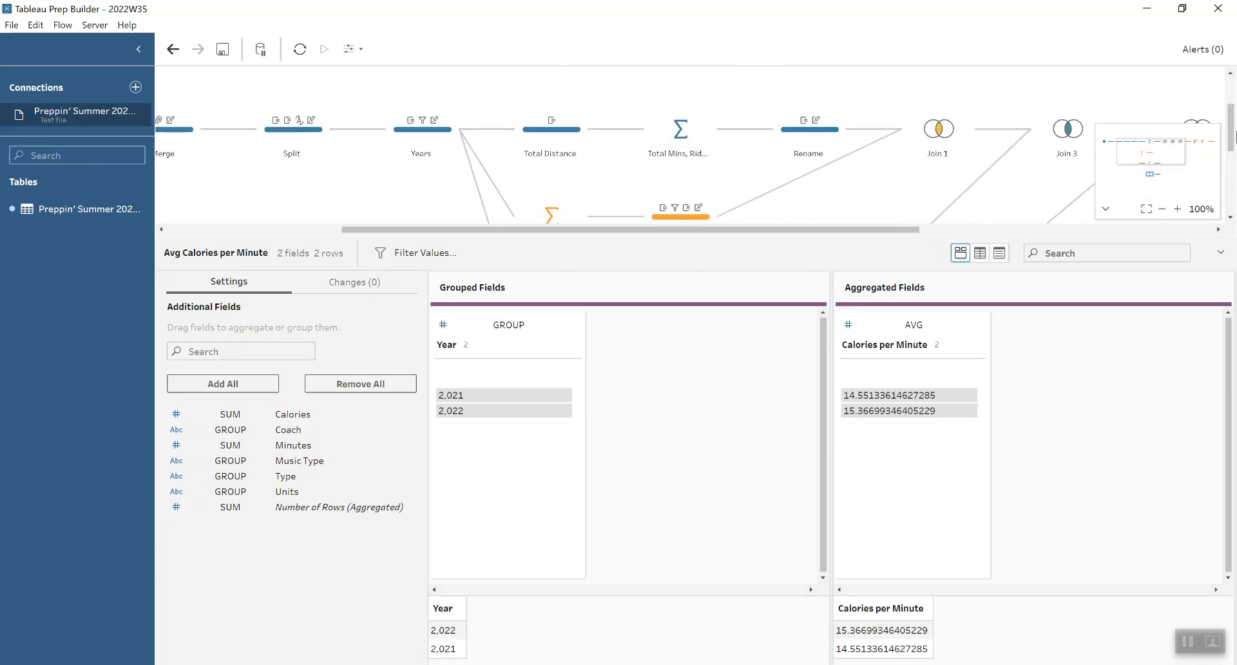
drag(1230, 138, 1230, 199)
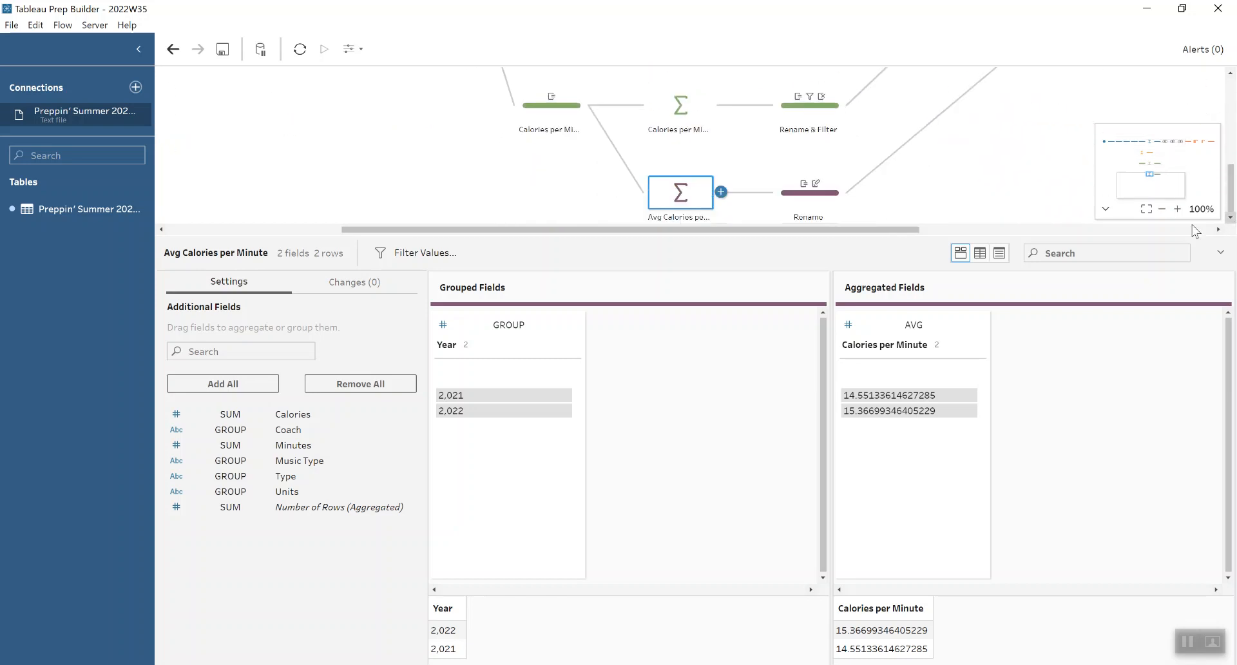
click(839, 202)
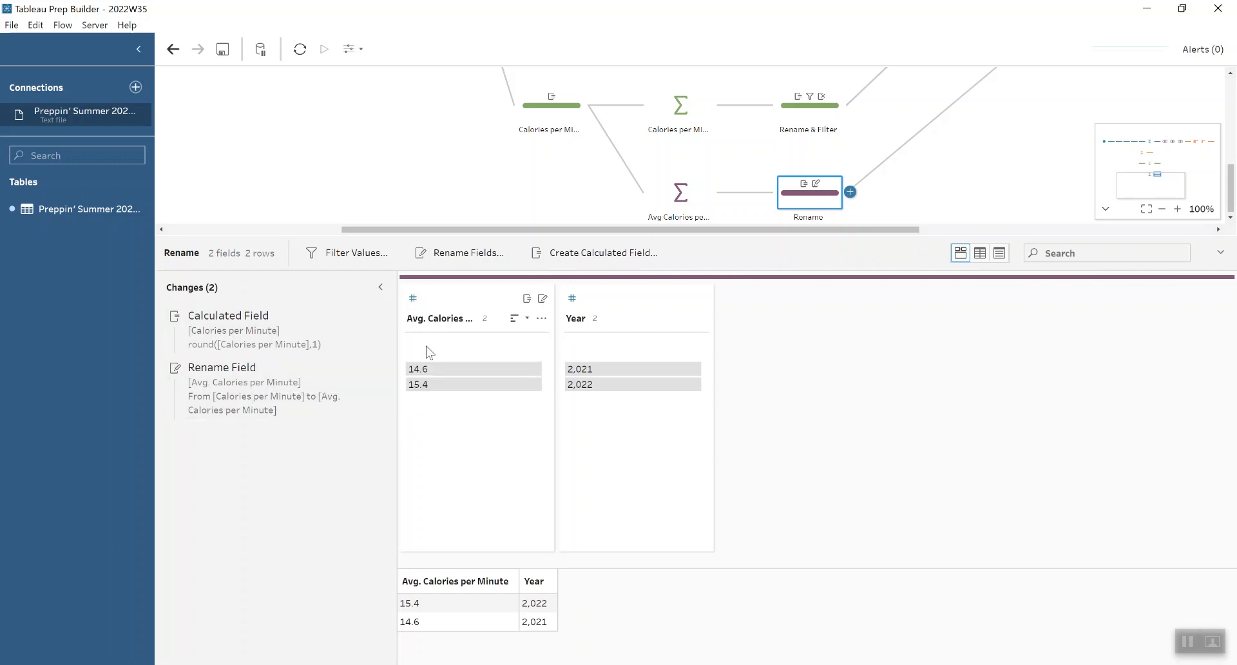
Step: Review the join clause and type in Join 5 and the duplicate Year fields removed in the Remove Fields step
drag(667, 228, 849, 229)
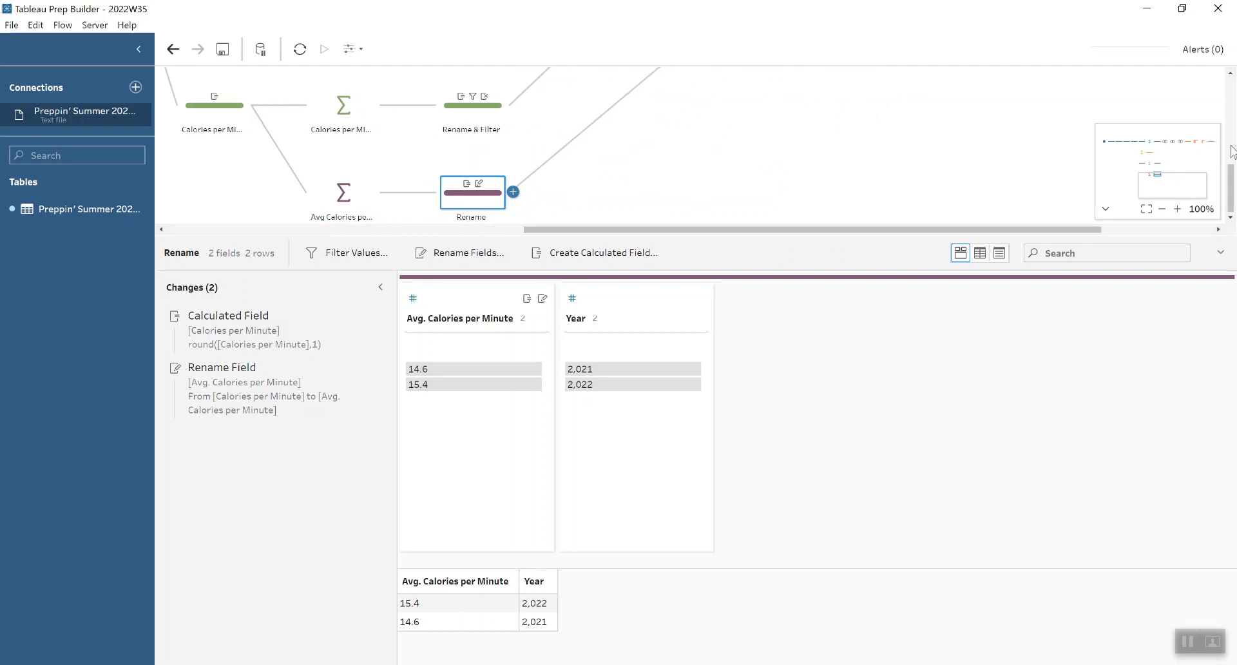
drag(1232, 193, 1235, 141)
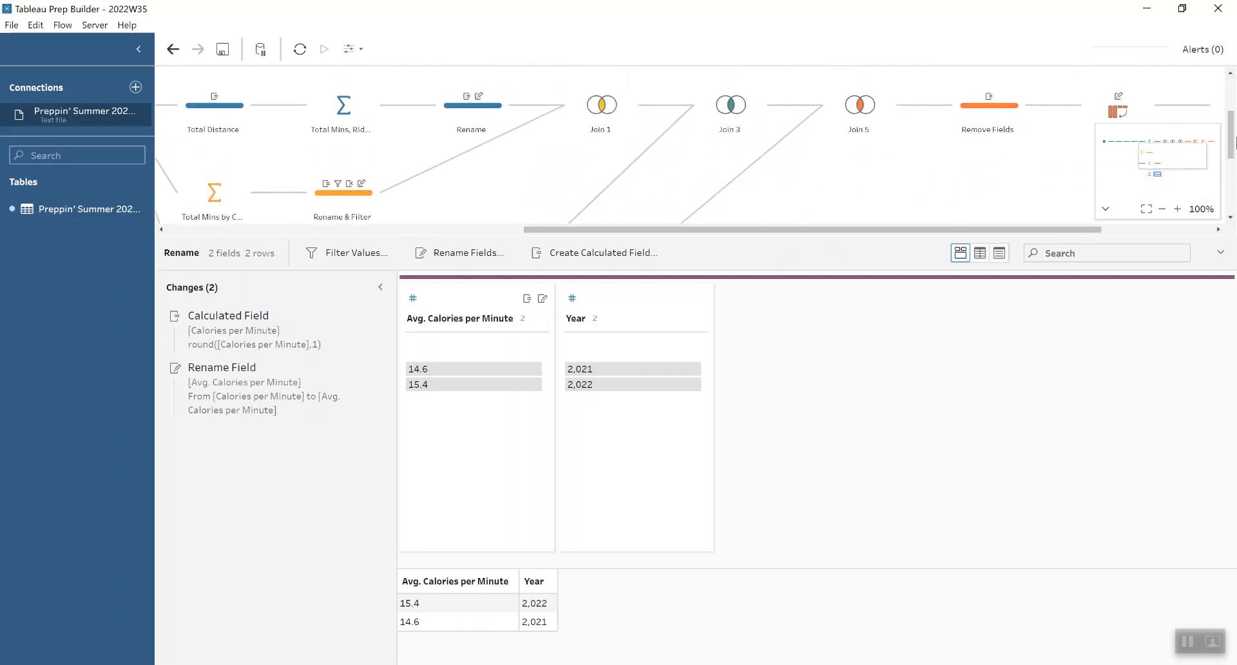
click(854, 113)
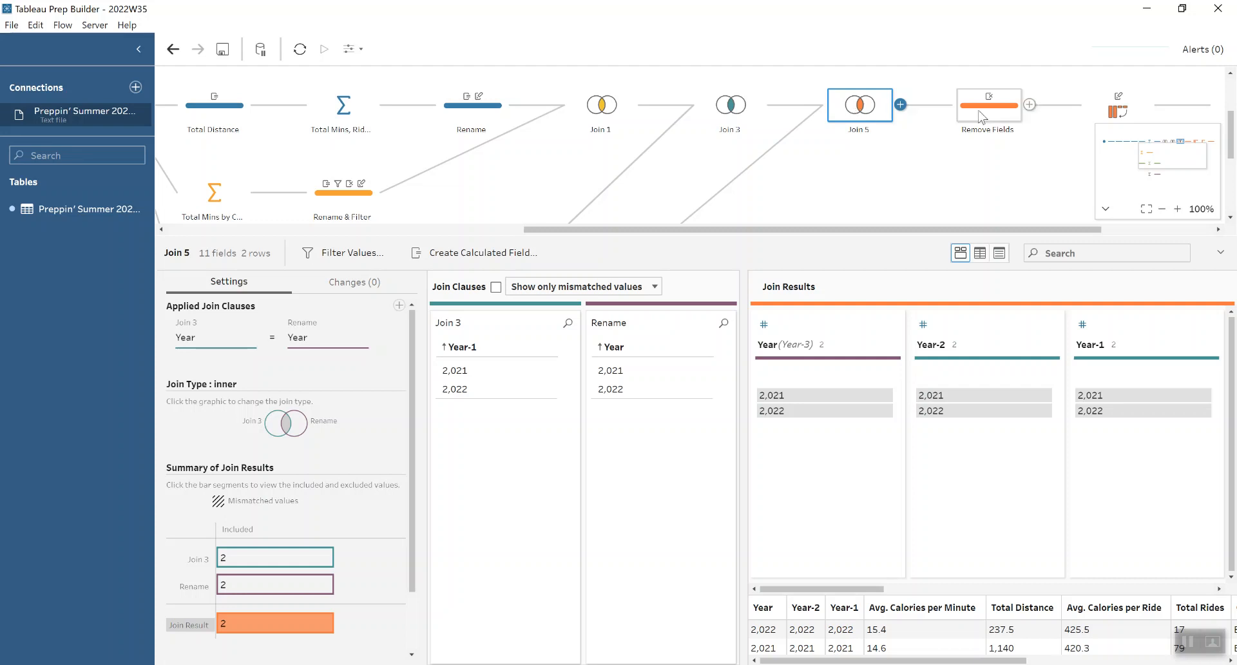
click(982, 118)
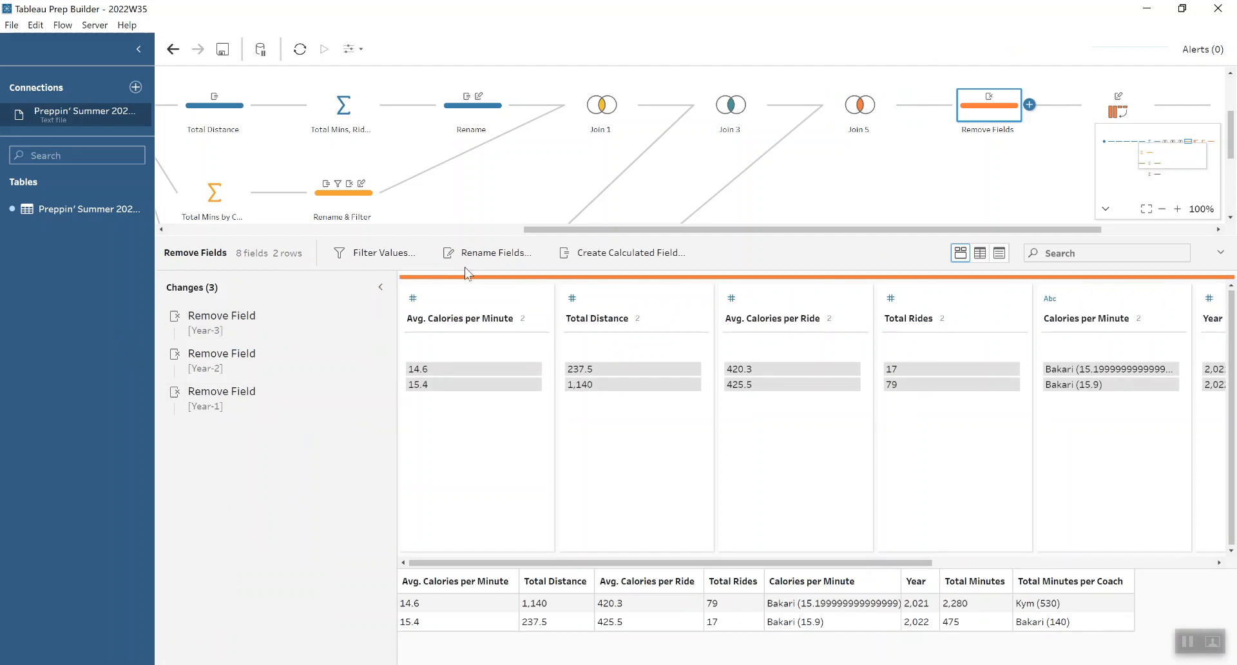
Step: Review the columns-to-rows setup in Pivot 1 and the rows-to-columns setup in Pivot 3, and open the final Output step
drag(556, 230, 766, 221)
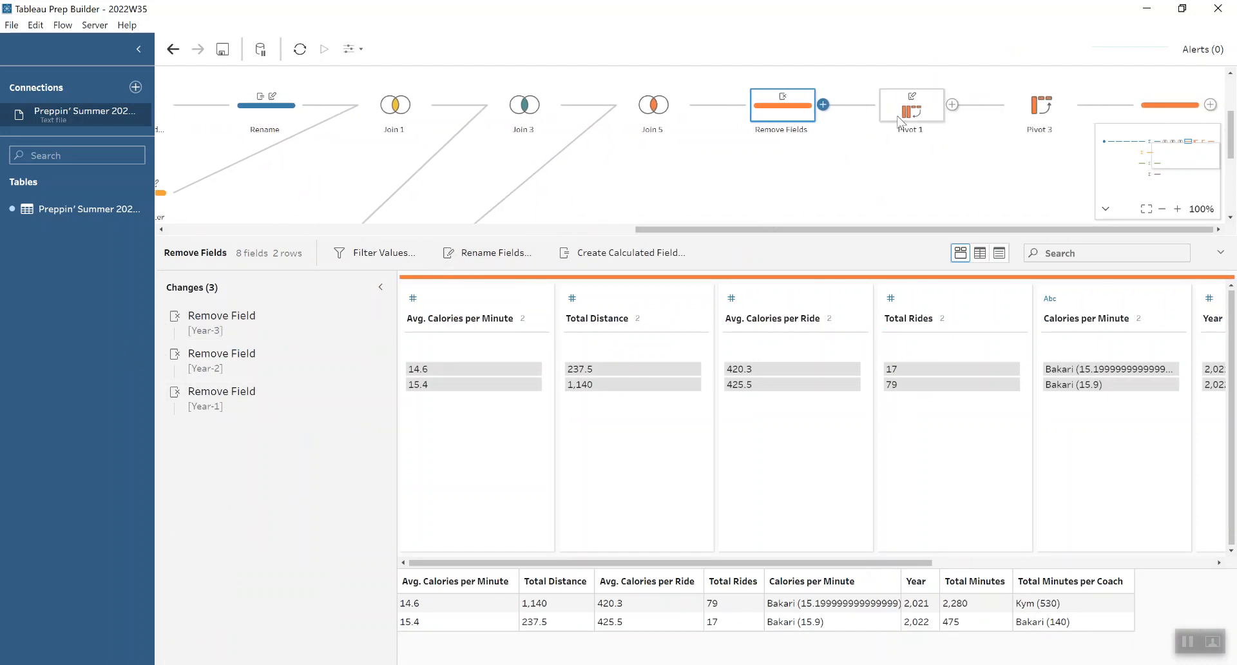
click(921, 115)
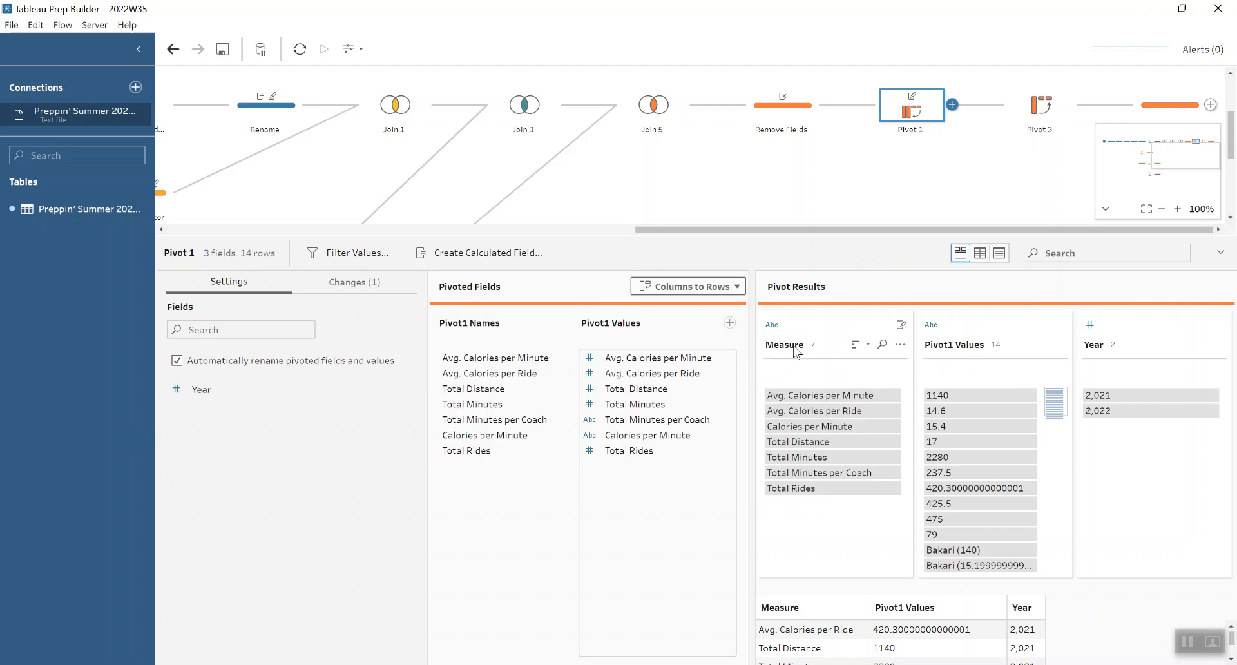
click(1042, 103)
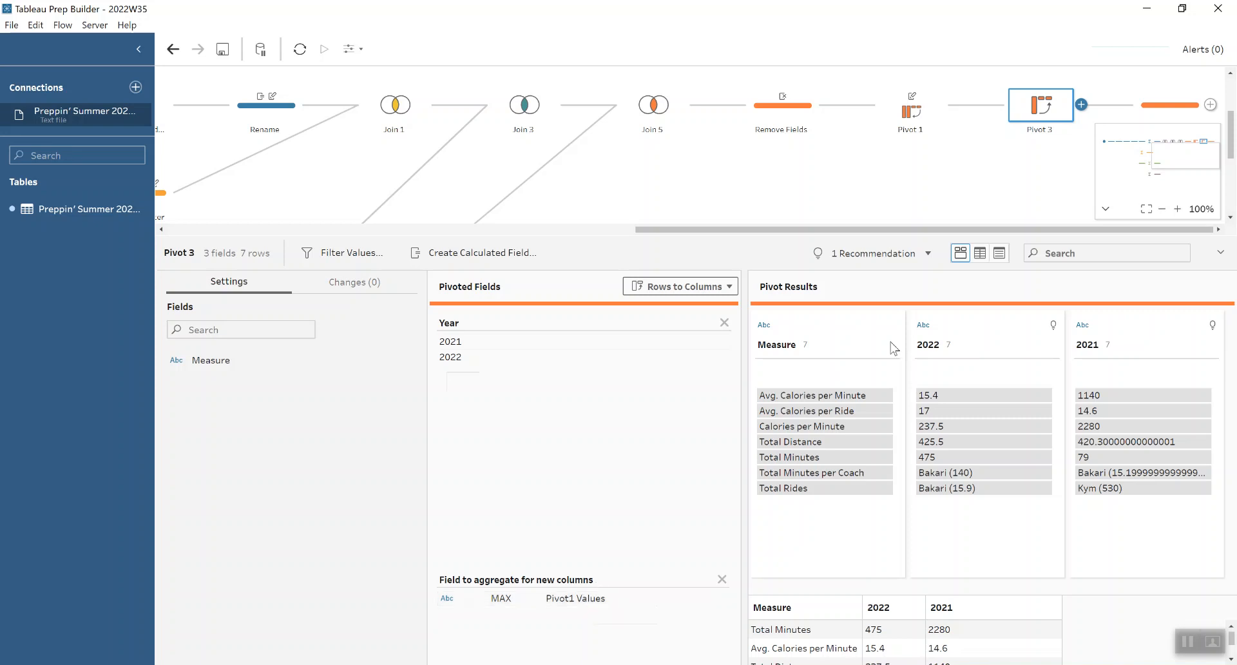
click(1156, 120)
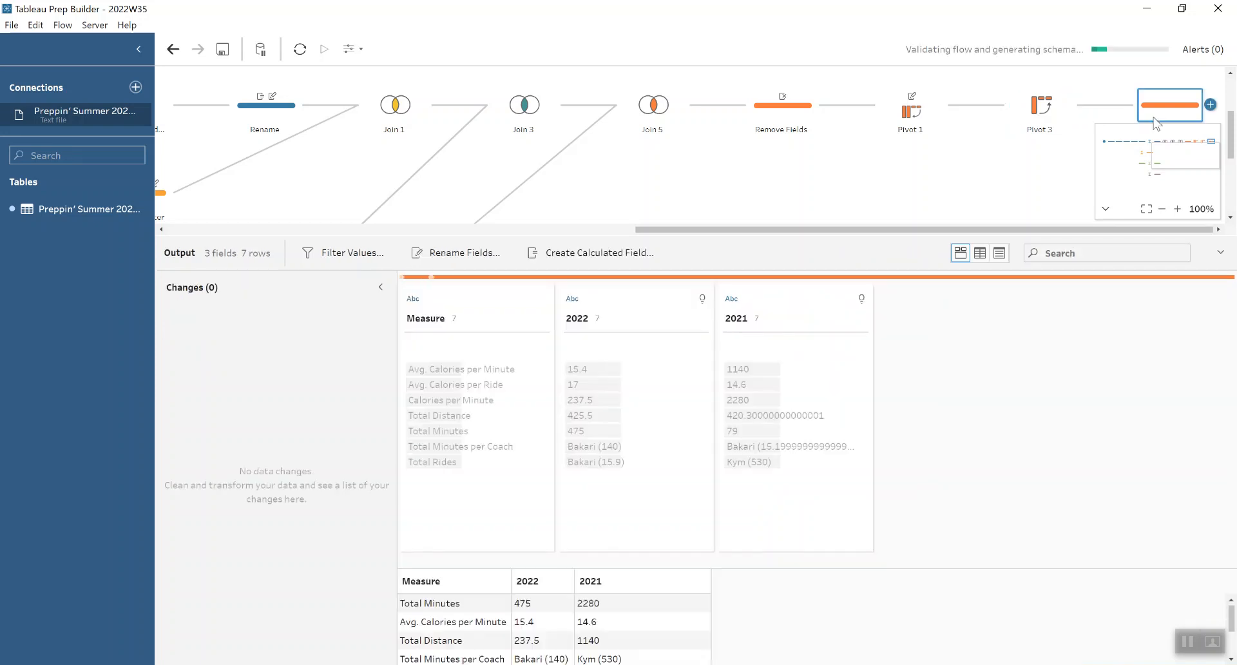